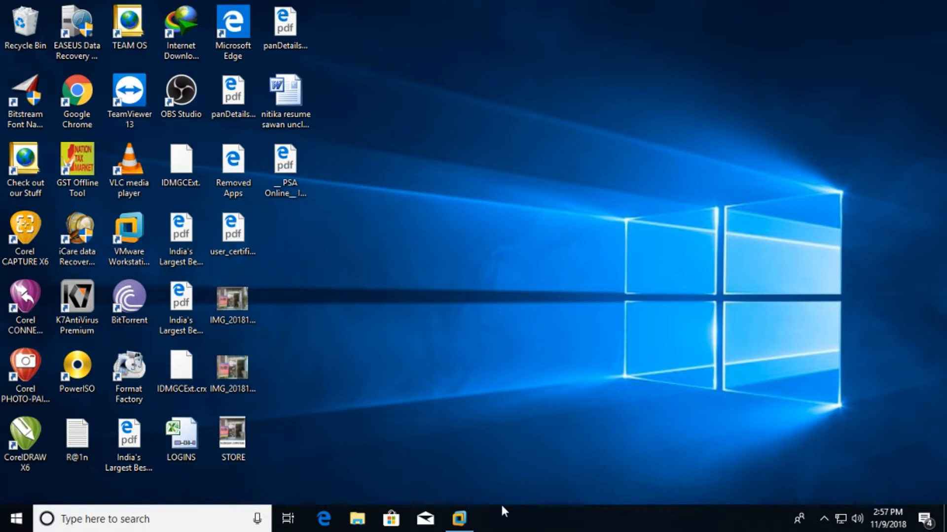
# - Restore the VMware Workstation window from the Windows taskbar
pyautogui.click(459, 518)
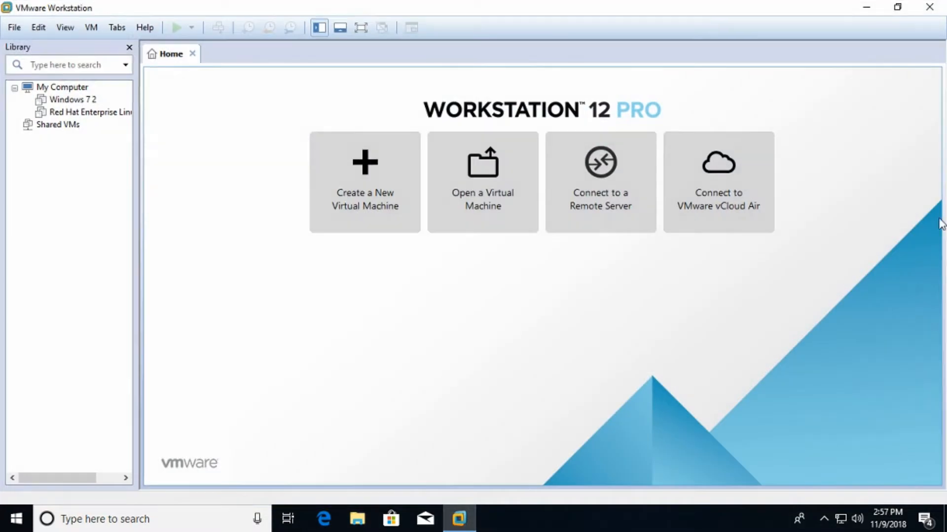
# - Create a typical RHEL 7 64-bit VM with OS installed later, default name, and a 160 GB disk
pyautogui.click(373, 170)
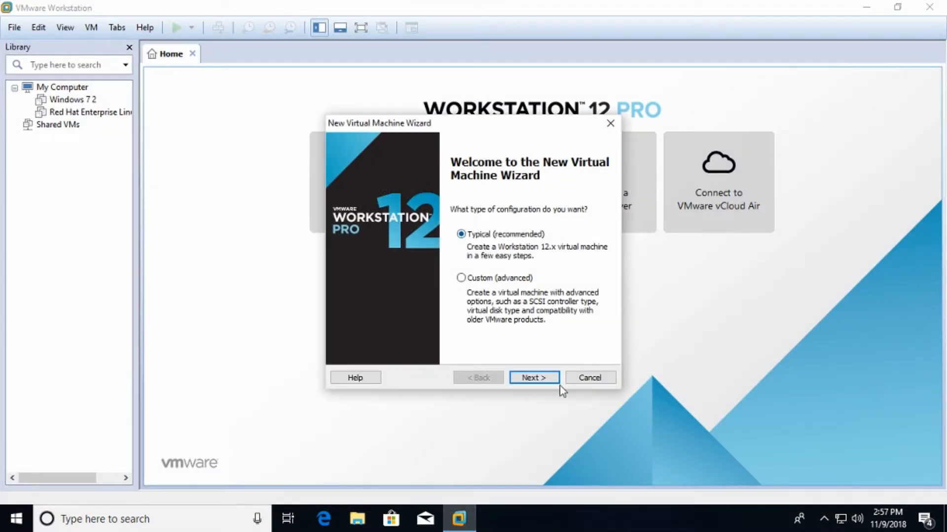
pyautogui.click(536, 378)
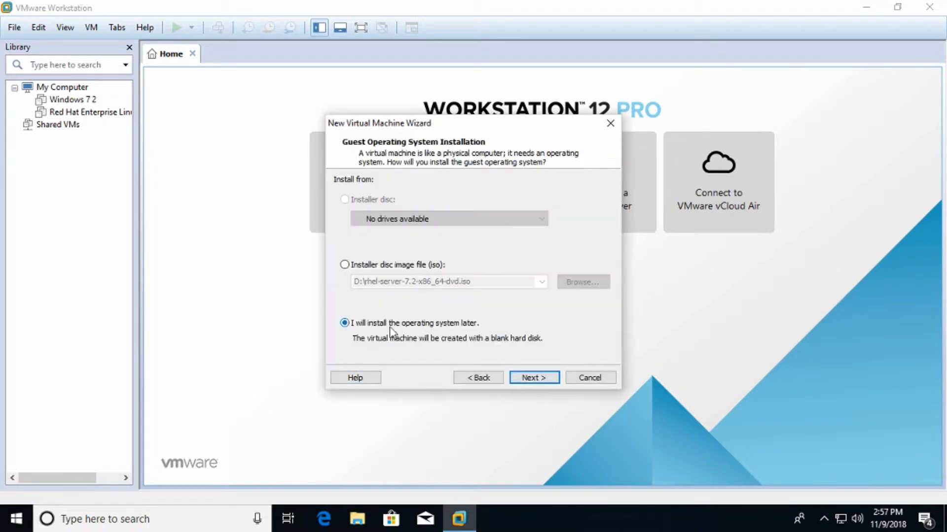
pyautogui.click(518, 378)
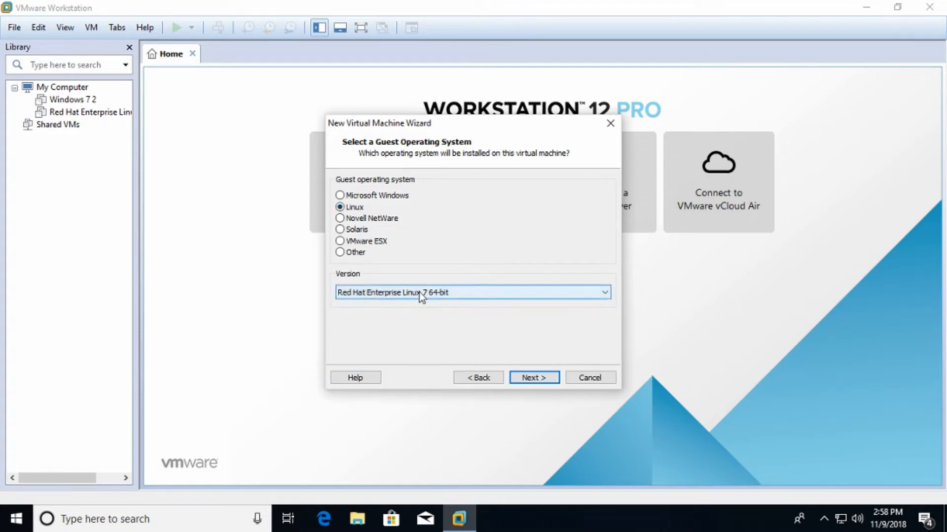
pyautogui.click(430, 296)
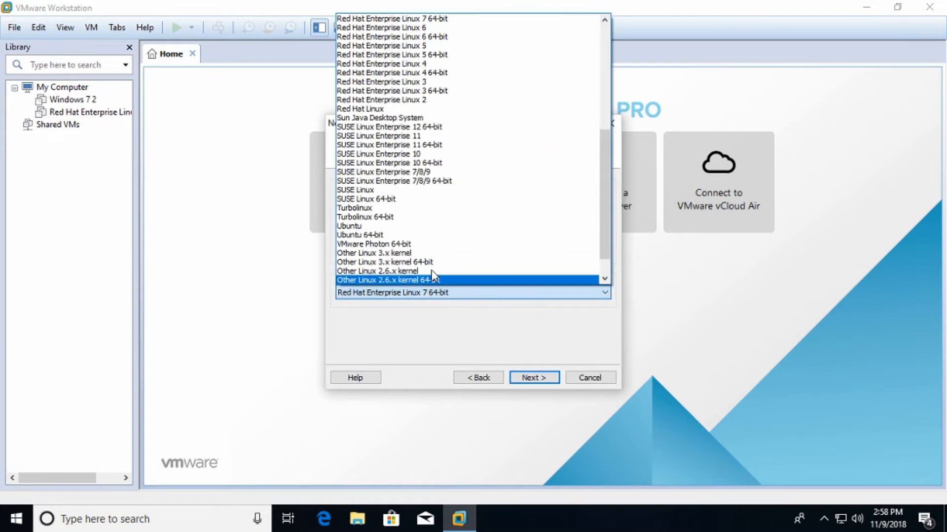
pyautogui.click(406, 19)
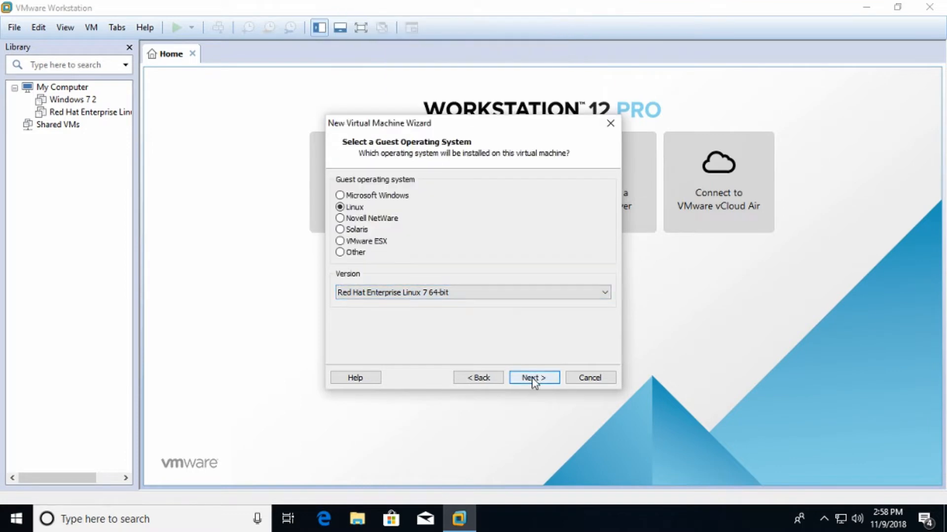
pyautogui.click(532, 378)
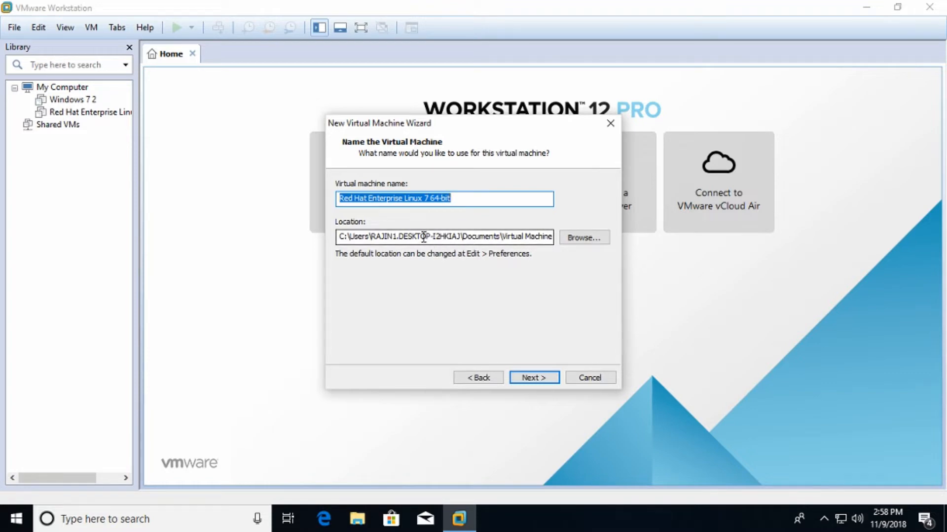
pyautogui.click(541, 379)
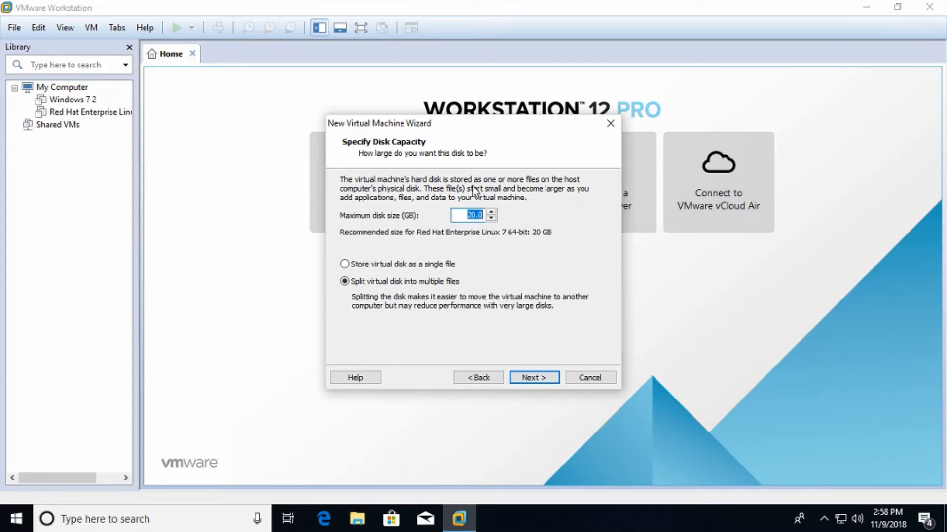
pyautogui.write('160')
pyautogui.click(536, 378)
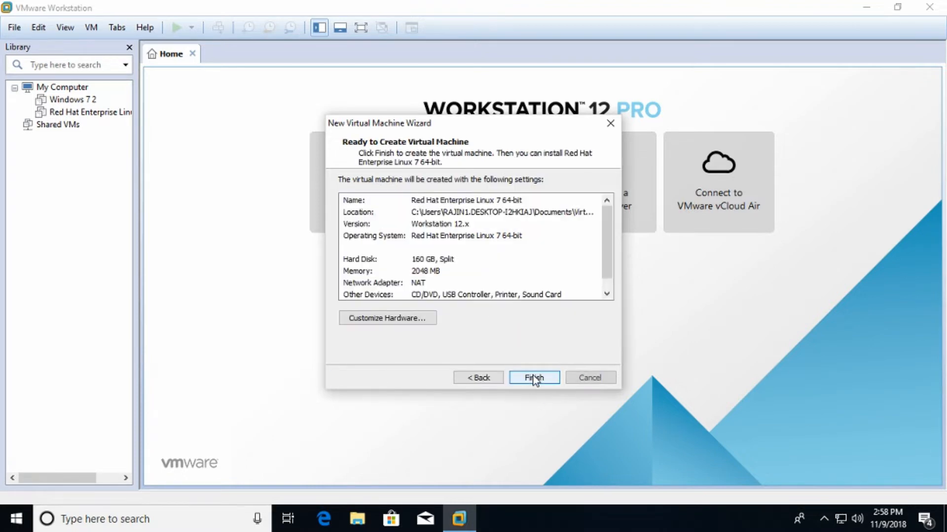
pyautogui.click(527, 377)
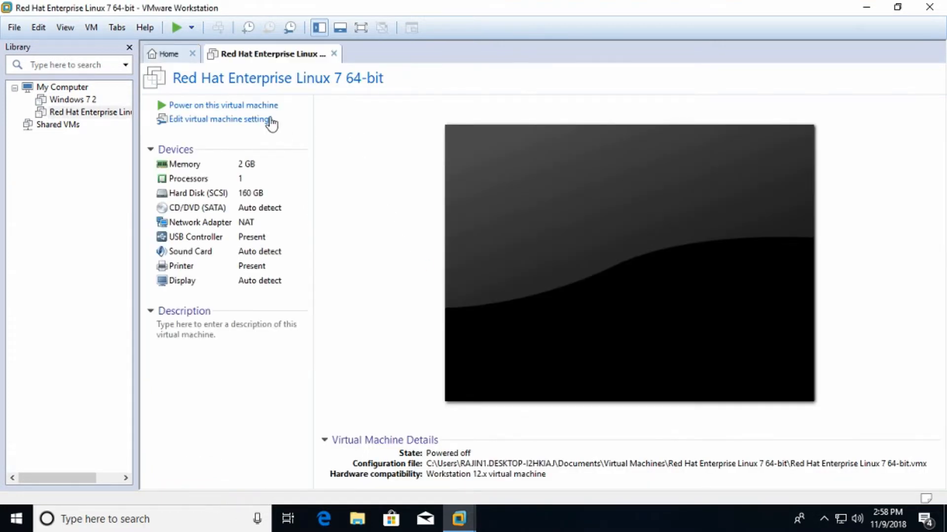
# - Attach rhel-server-7.2-x86_64-dvd.iso to the VM's CD/DVD drive and power the VM on
pyautogui.click(227, 126)
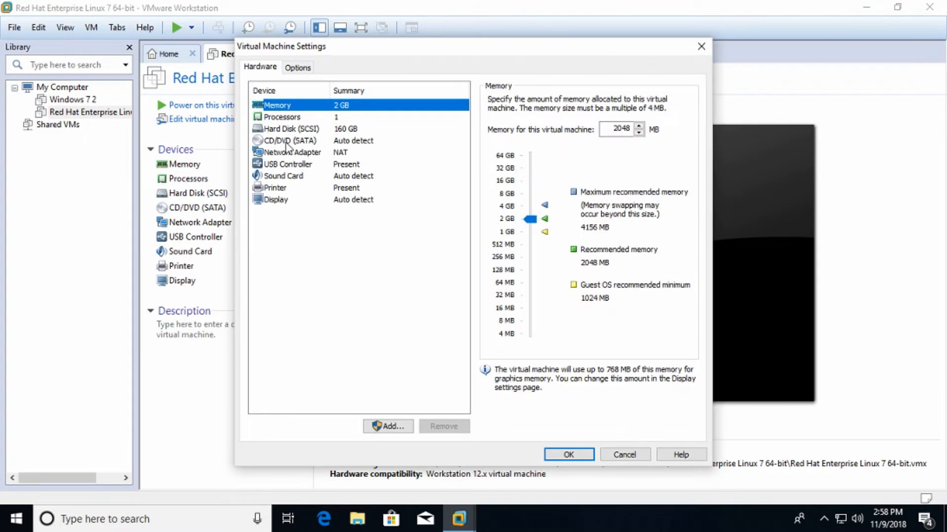
pyautogui.click(286, 142)
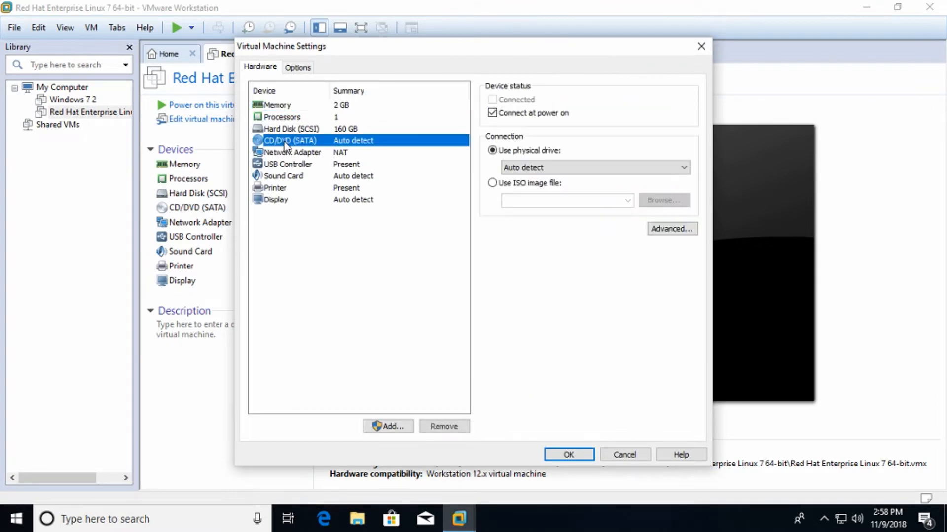
pyautogui.click(507, 183)
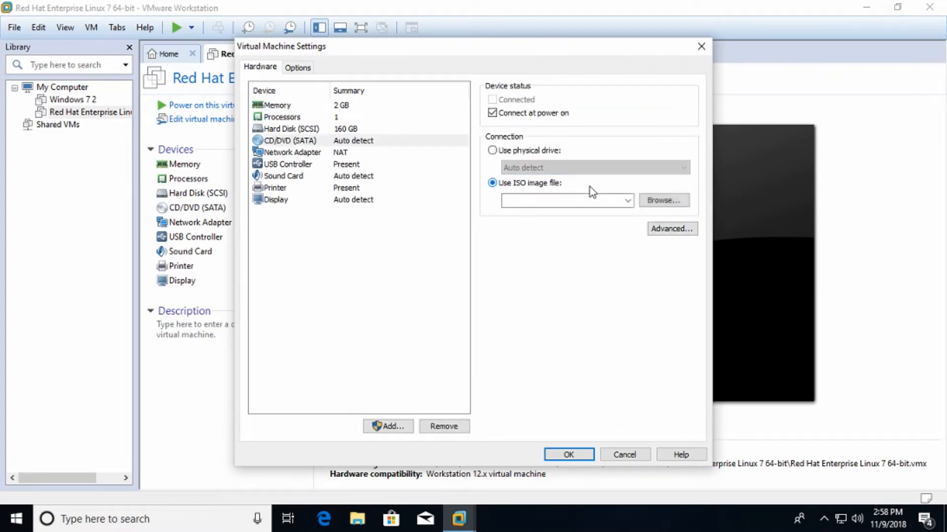
pyautogui.click(659, 202)
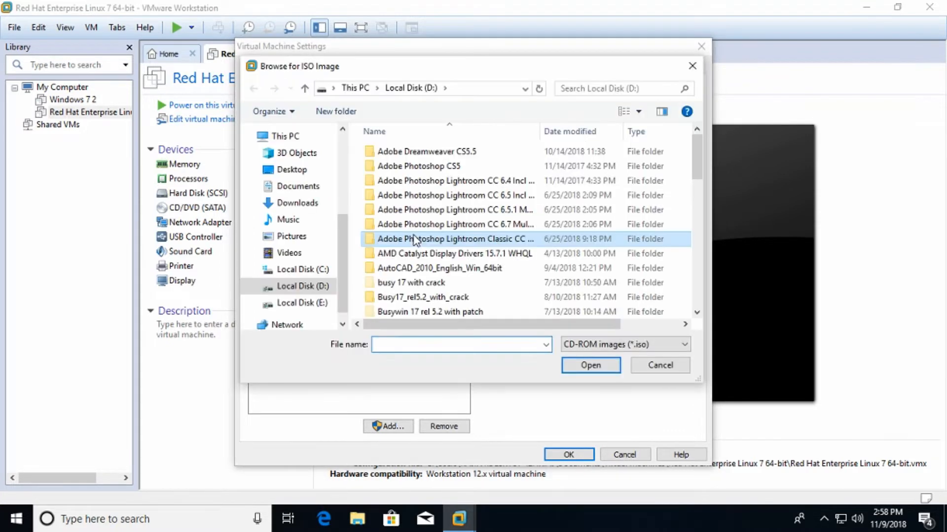
pyautogui.scroll(-12, 409, 246)
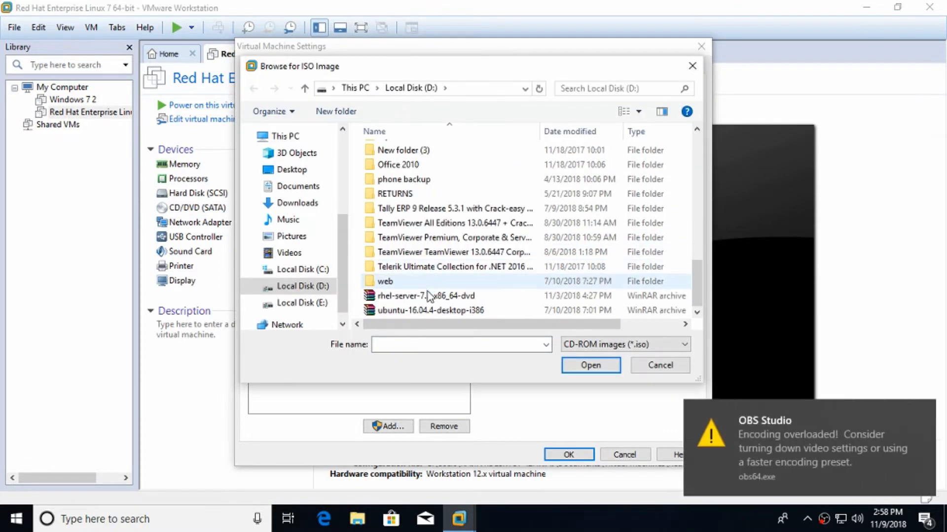
pyautogui.doubleClick(427, 296)
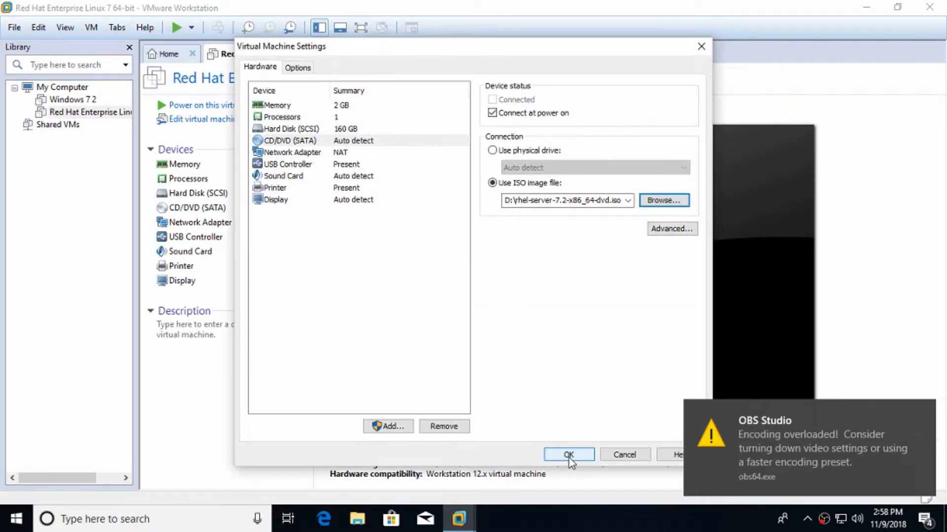
pyautogui.click(568, 455)
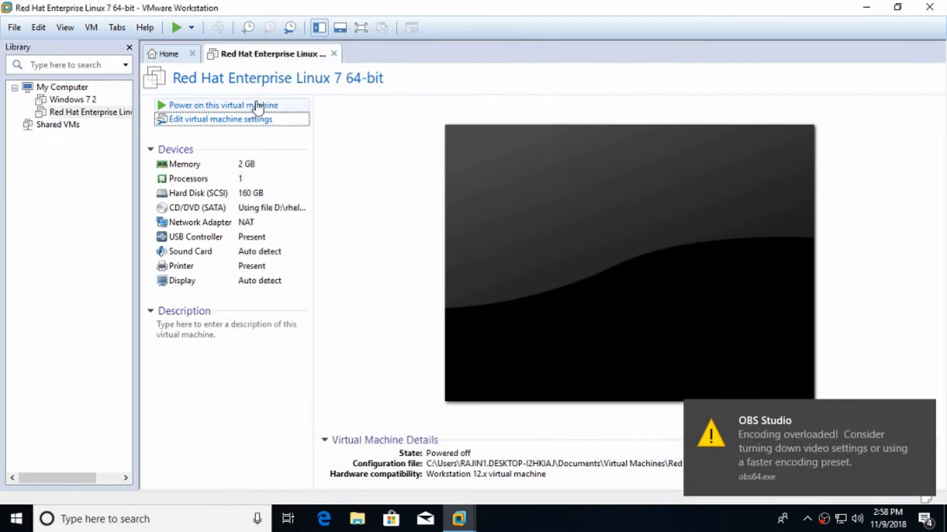
pyautogui.click(250, 105)
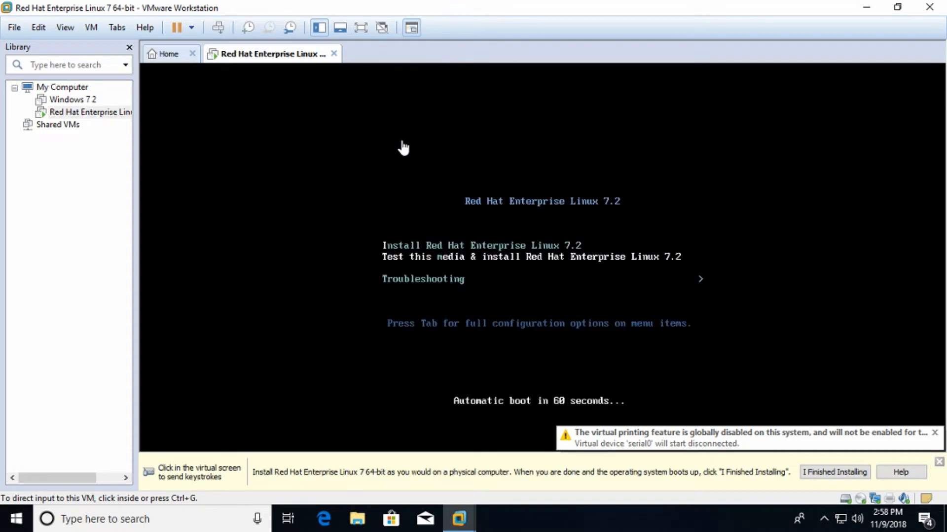
# - Boot the 'Test this media & install Red Hat Enterprise Linux 7.2' menu entry
pyautogui.click(403, 147)
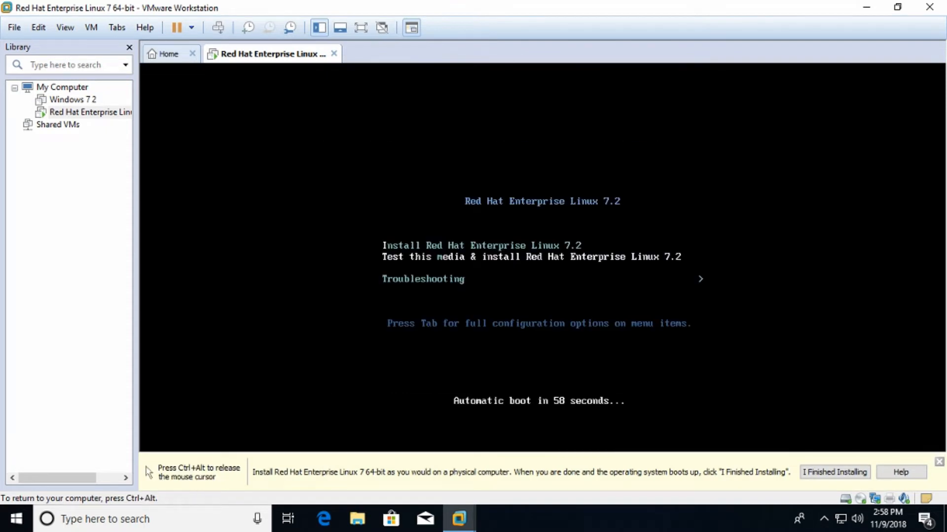
pyautogui.press('Down')
pyautogui.press('Up')
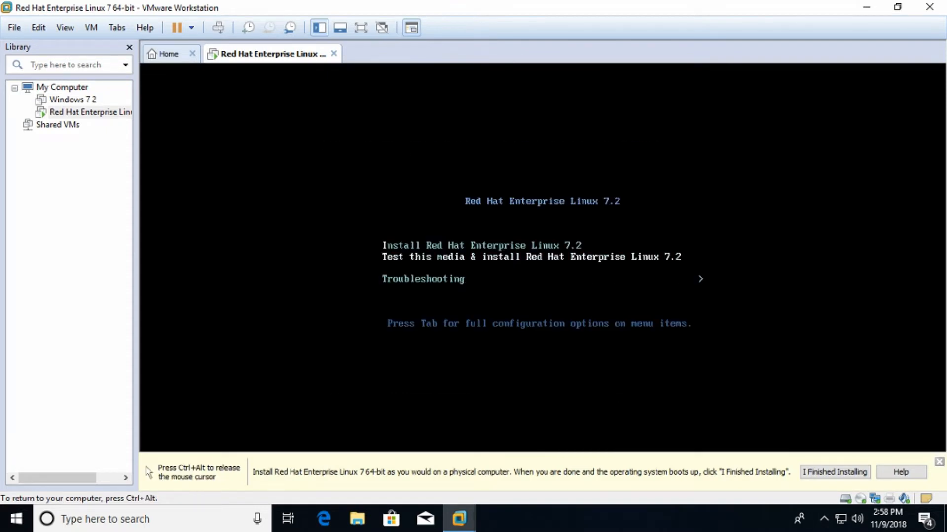
pyautogui.press('Return')
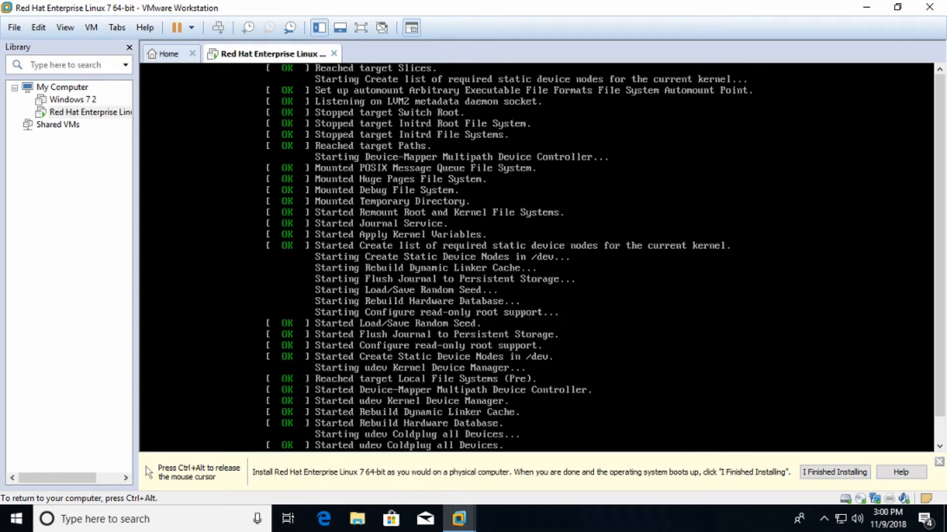
# - Release input from the VM with Ctrl+Alt and switch the VM to full screen
pyautogui.hotkey('ctrl', 'alt')
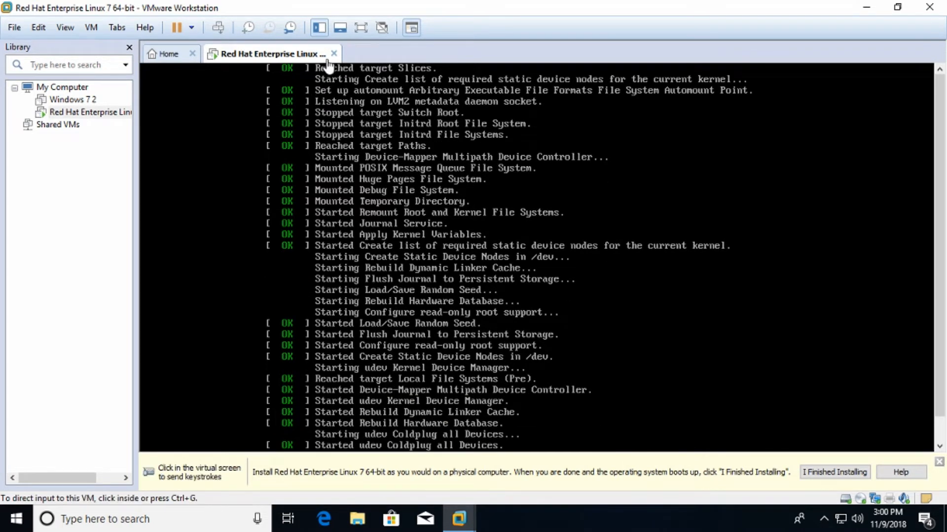
pyautogui.click(361, 27)
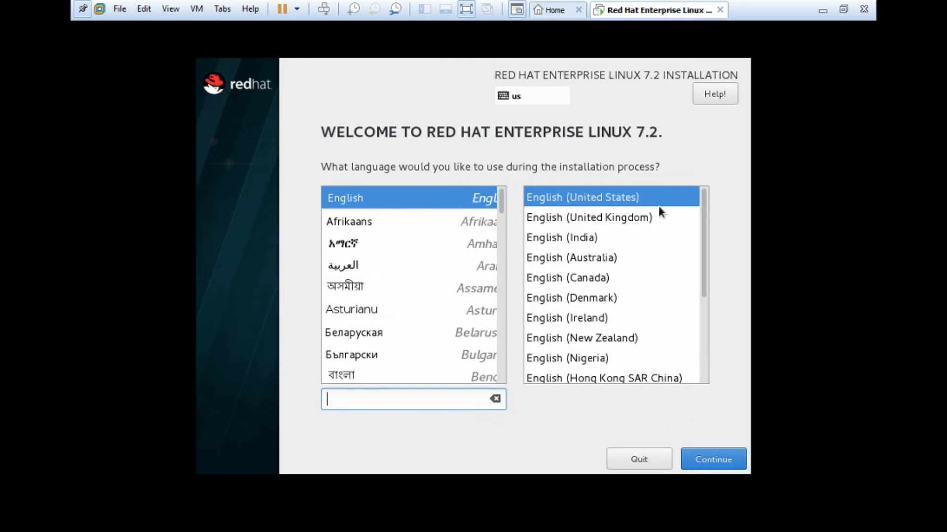
# - Continue in English (United States) and set the time zone to Asia/Kolkata with network time off
pyautogui.click(711, 462)
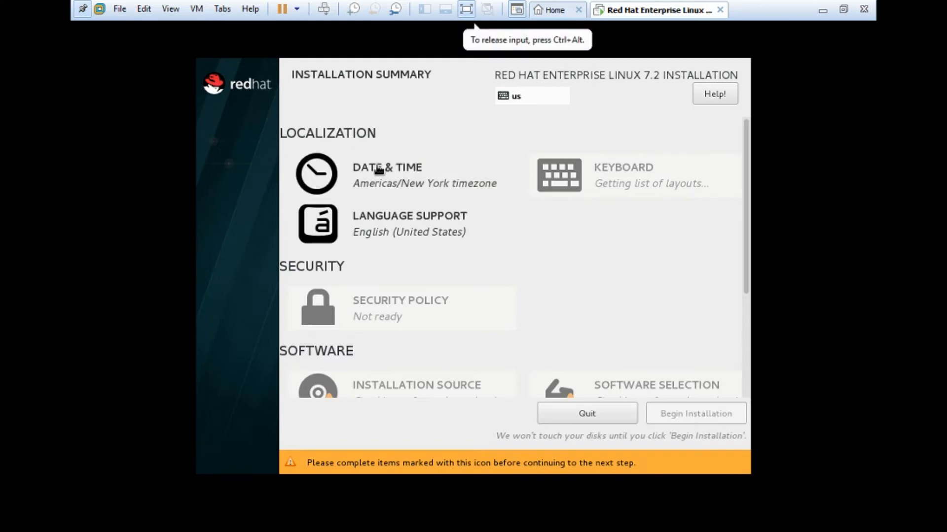
pyautogui.click(377, 171)
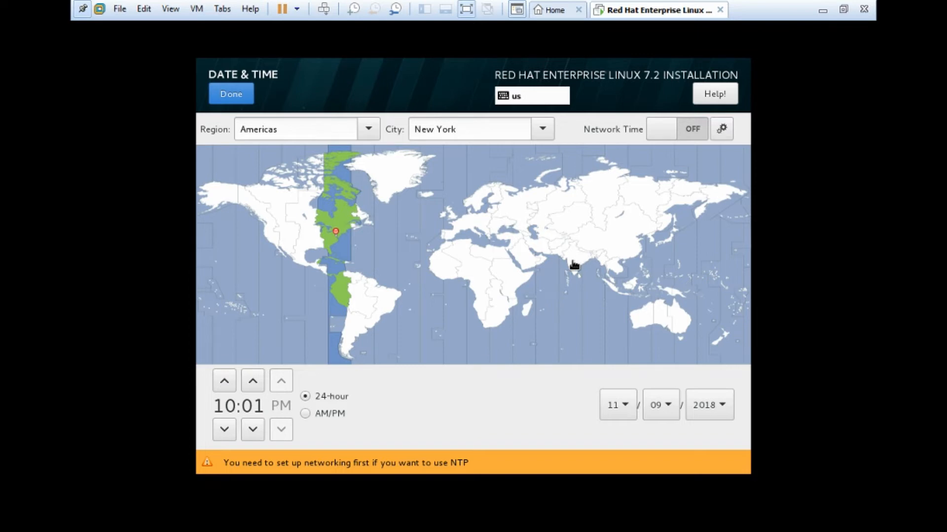
pyautogui.click(575, 263)
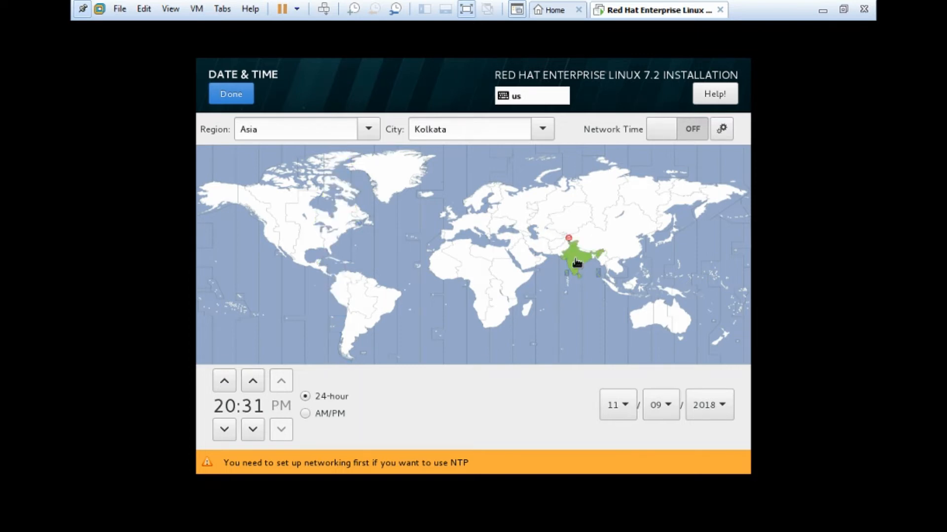
pyautogui.click(659, 131)
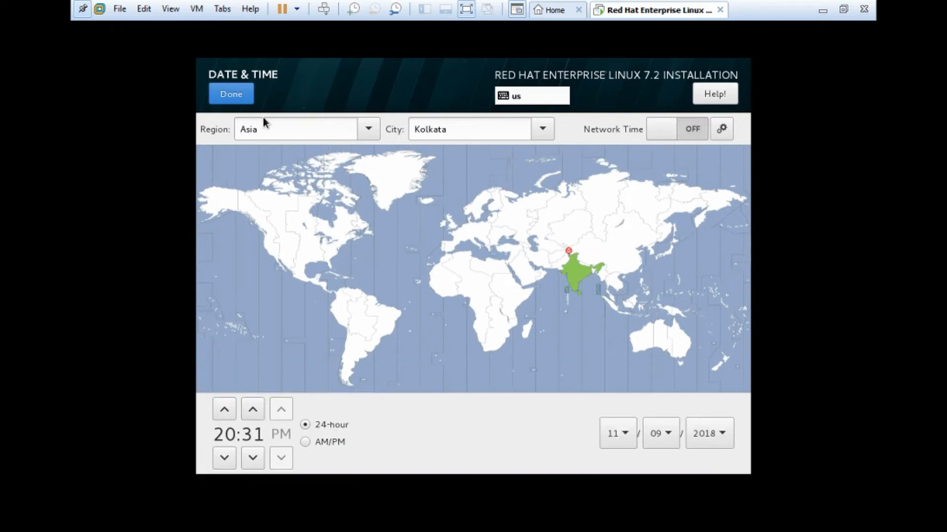
pyautogui.click(231, 93)
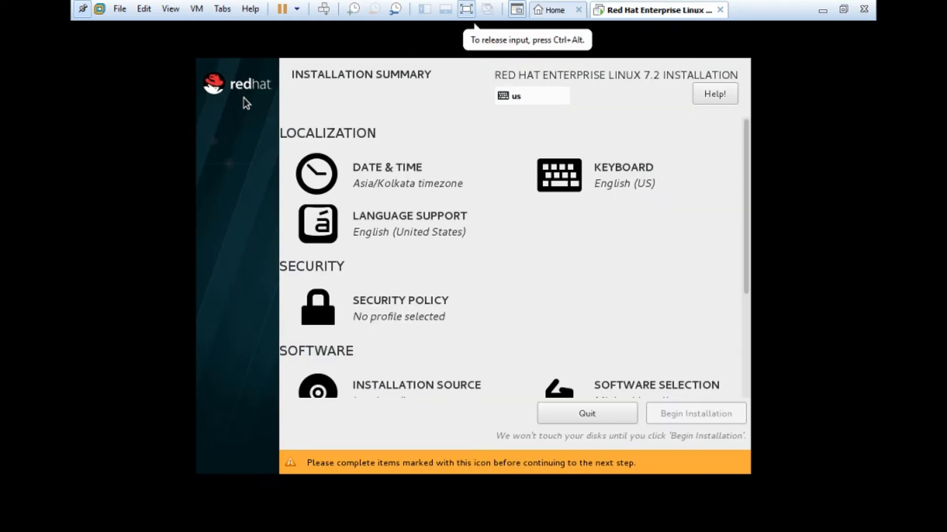
# - Enable the Server-ResilientStorage additional repository under Installation Source and return to the summary
pyautogui.scroll(-3, 459, 271)
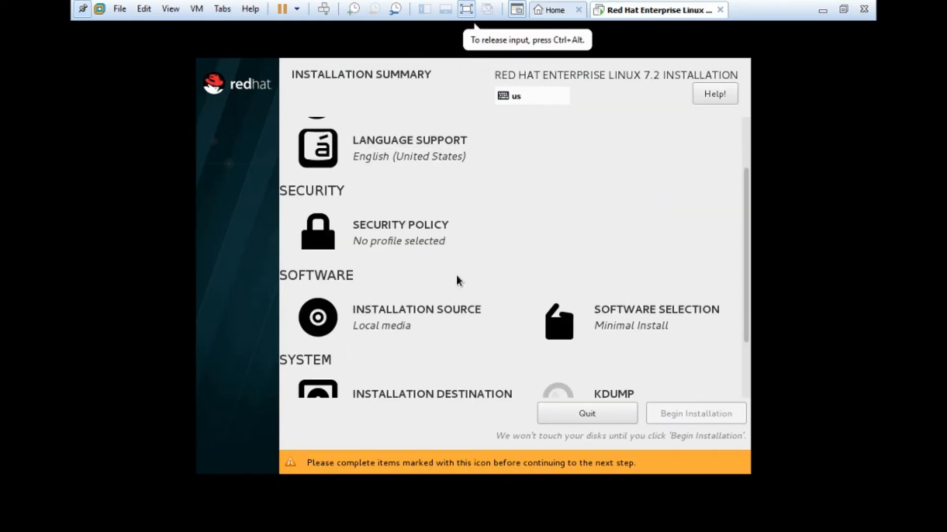
pyautogui.click(388, 316)
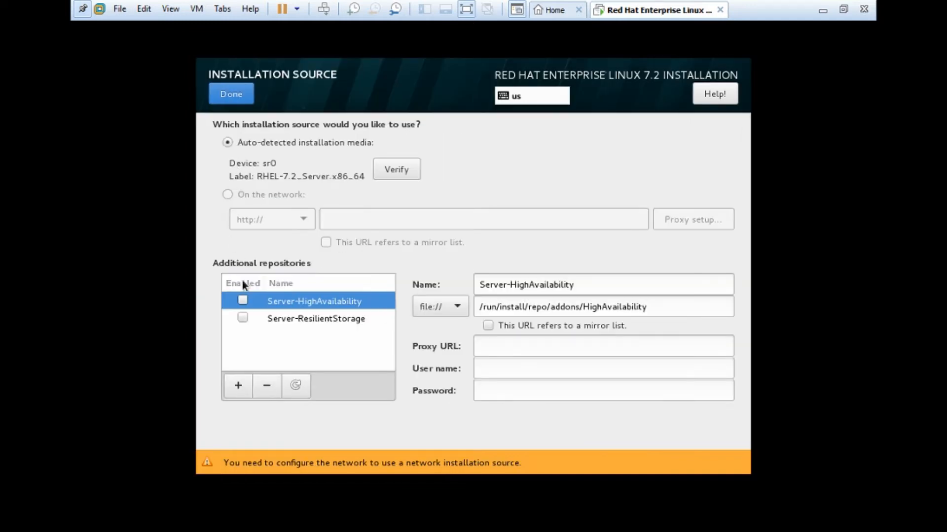
pyautogui.click(242, 318)
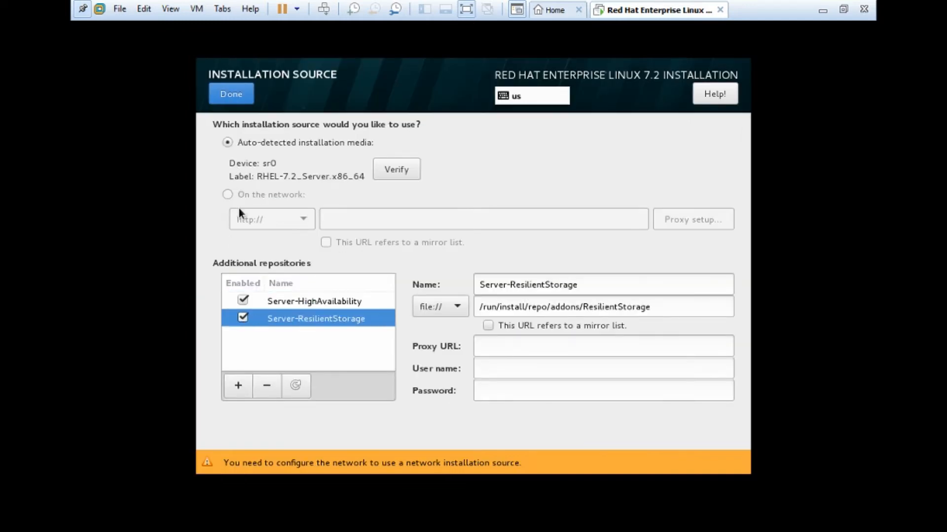
pyautogui.click(231, 94)
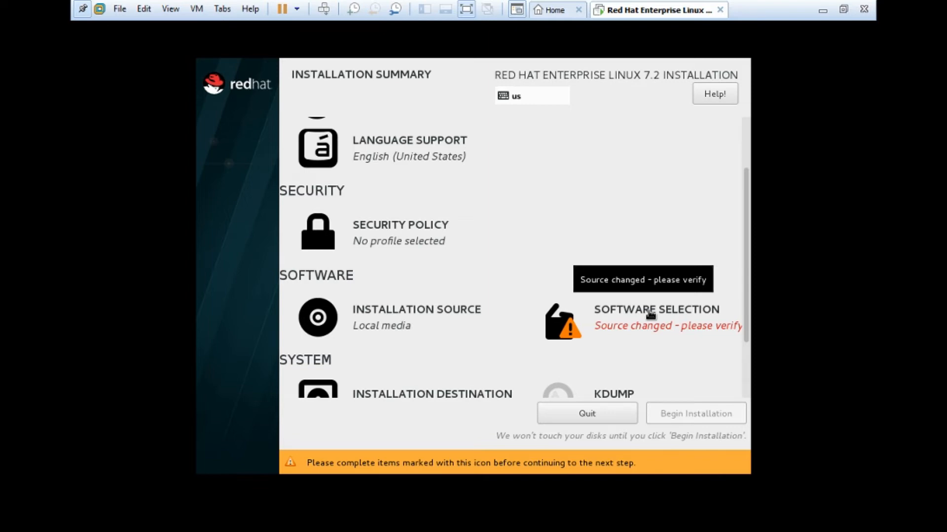
# - Select Server with GUI plus E-mail Server, FTP Server and DNS Name Server add-ons
pyautogui.click(651, 315)
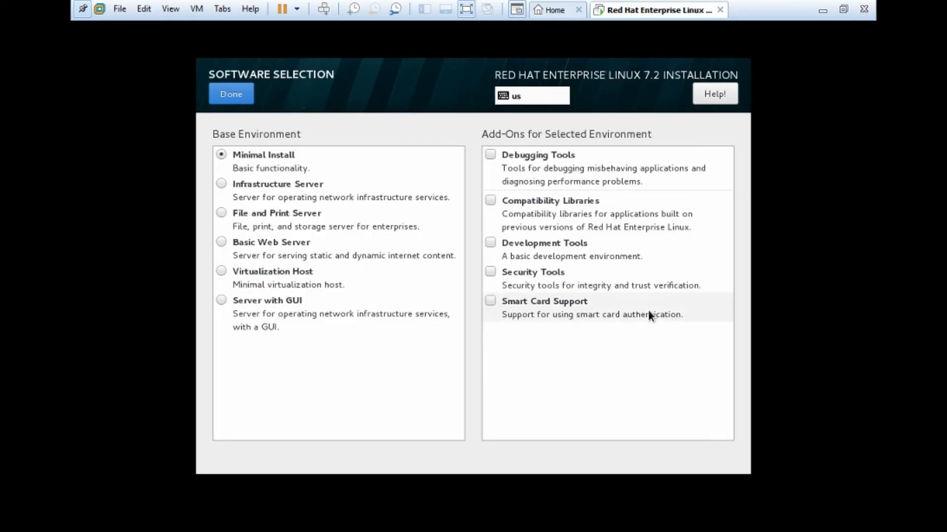
pyautogui.click(221, 301)
pyautogui.click(491, 226)
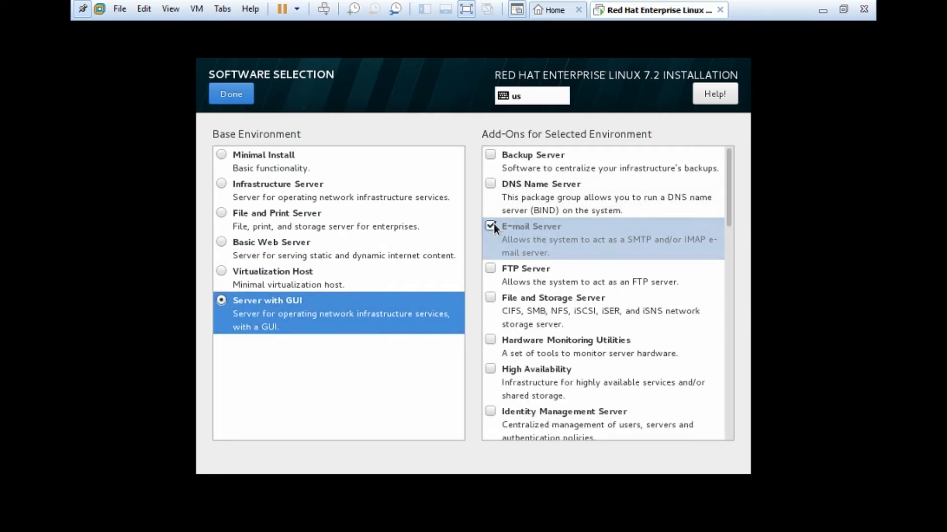
pyautogui.click(490, 268)
pyautogui.click(491, 184)
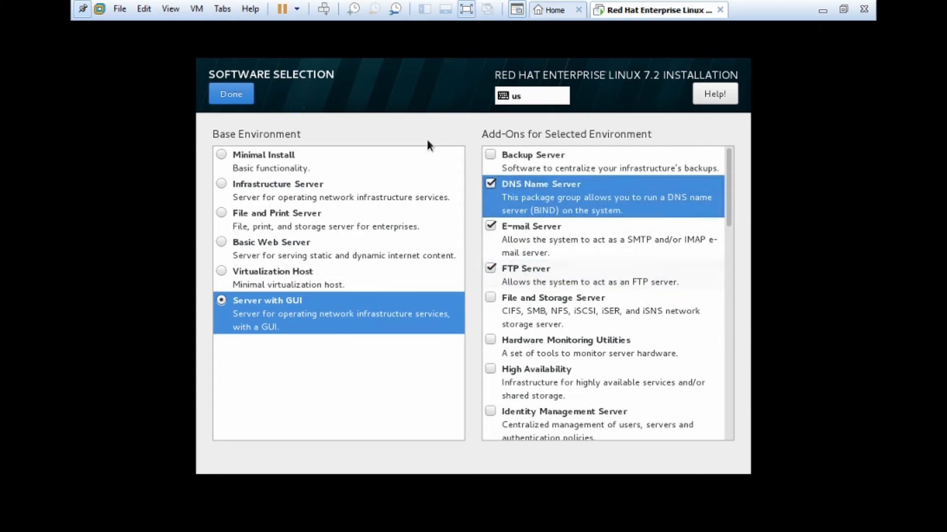
pyautogui.click(233, 96)
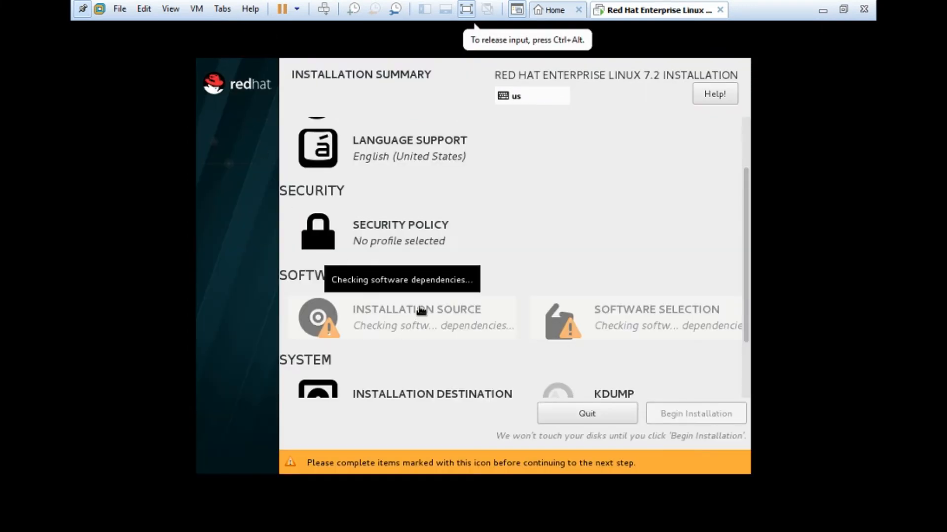
pyautogui.scroll(-3, 422, 349)
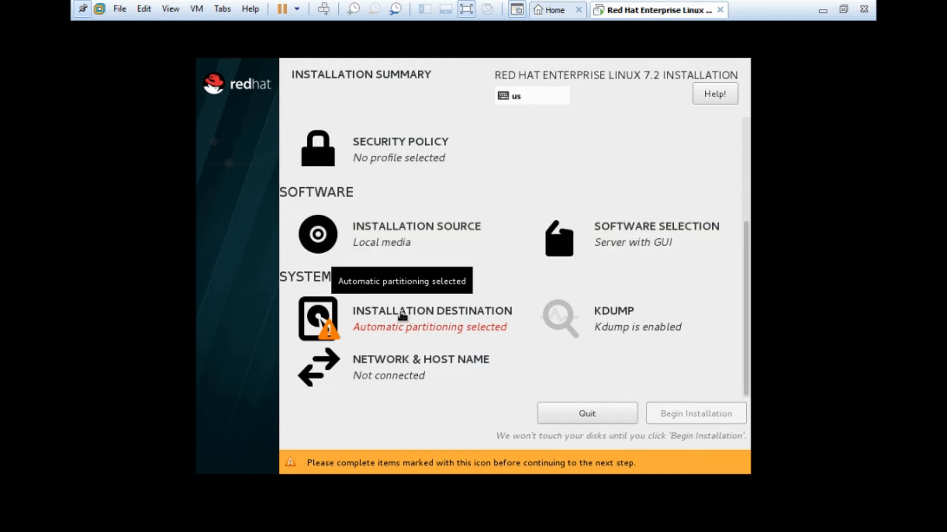
# - Keep the 160 GiB sda disk selected as destination and pick 'I will configure partitioning'
pyautogui.click(402, 316)
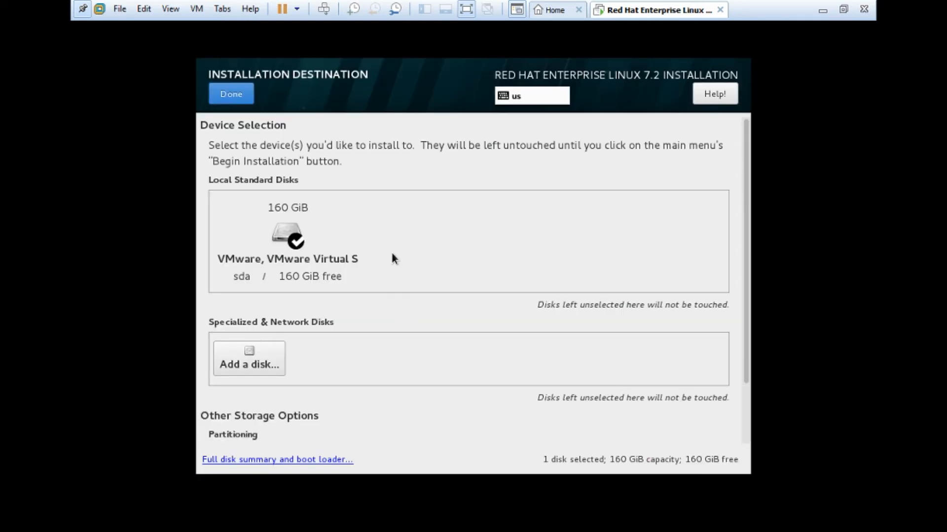
pyautogui.click(294, 209)
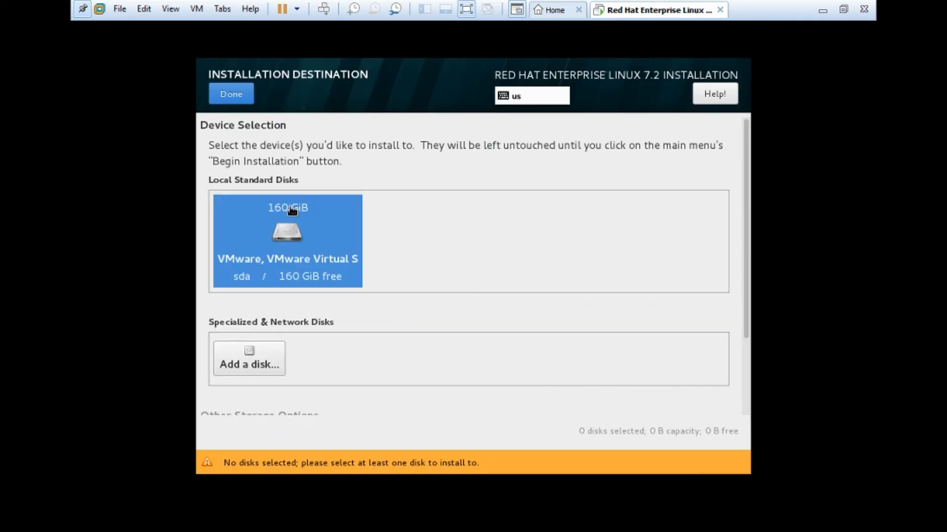
pyautogui.click(293, 209)
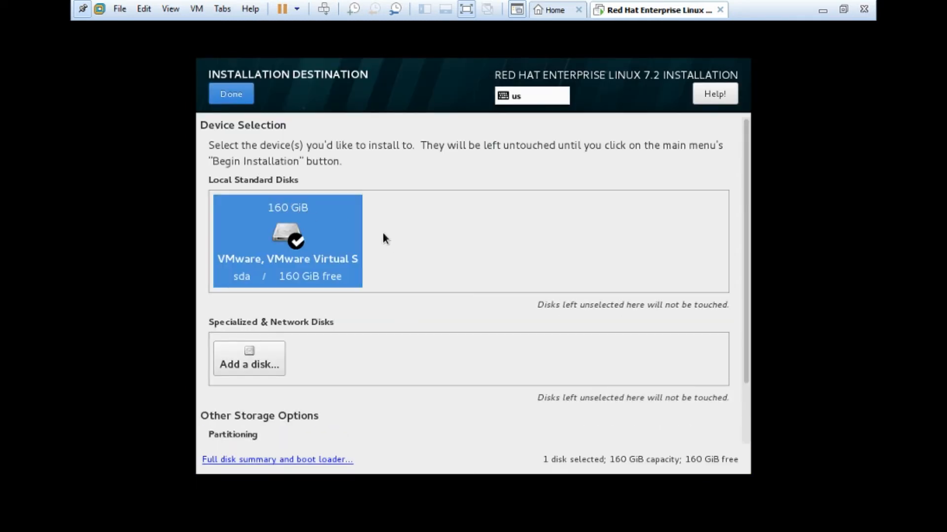
pyautogui.scroll(-1, 747, 276)
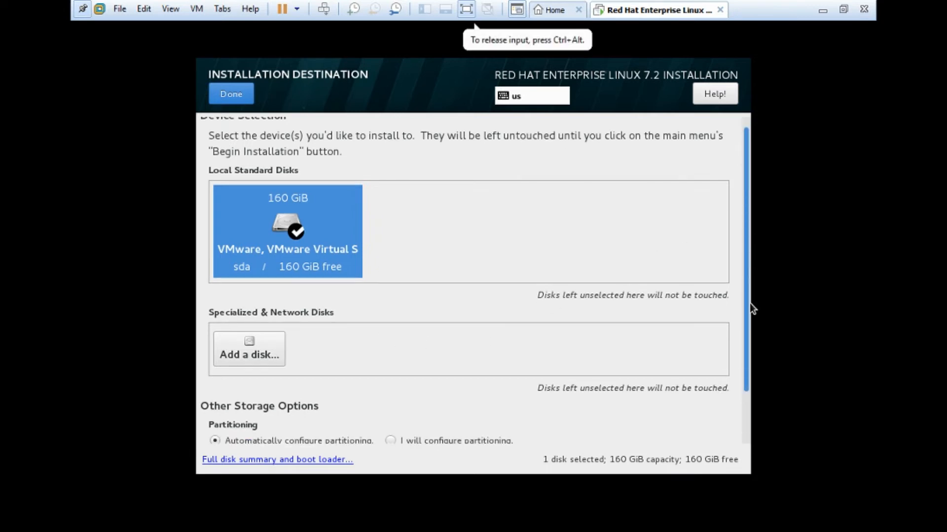
pyautogui.click(389, 439)
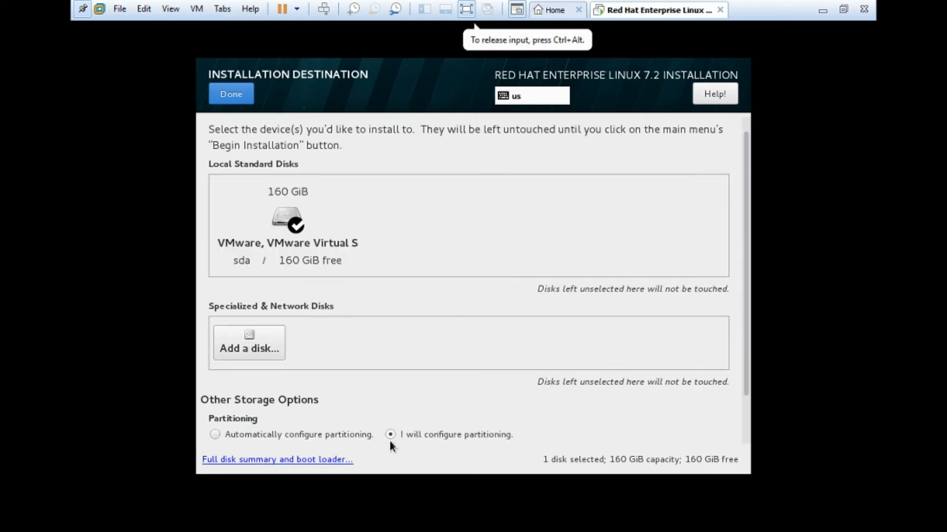
# - Switch to the Standard Partition scheme and add a 10G swap partition
pyautogui.click(229, 98)
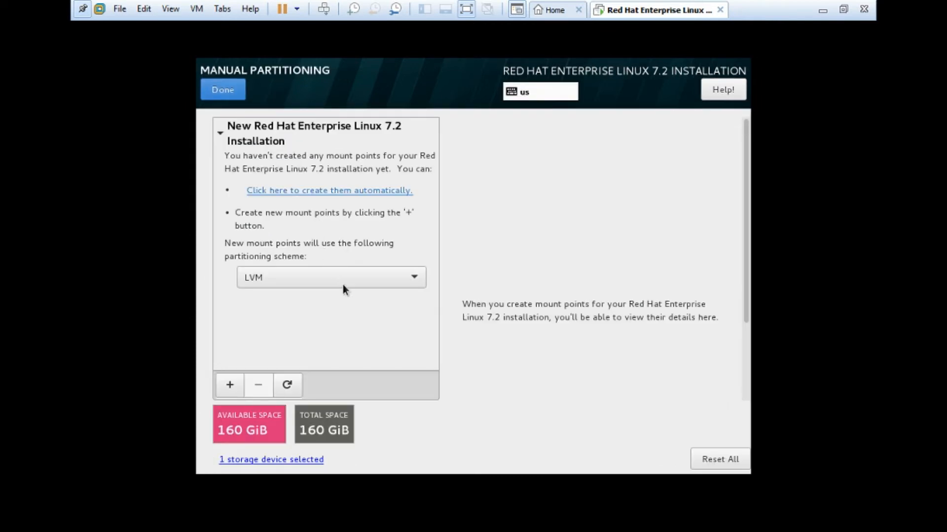
pyautogui.click(355, 278)
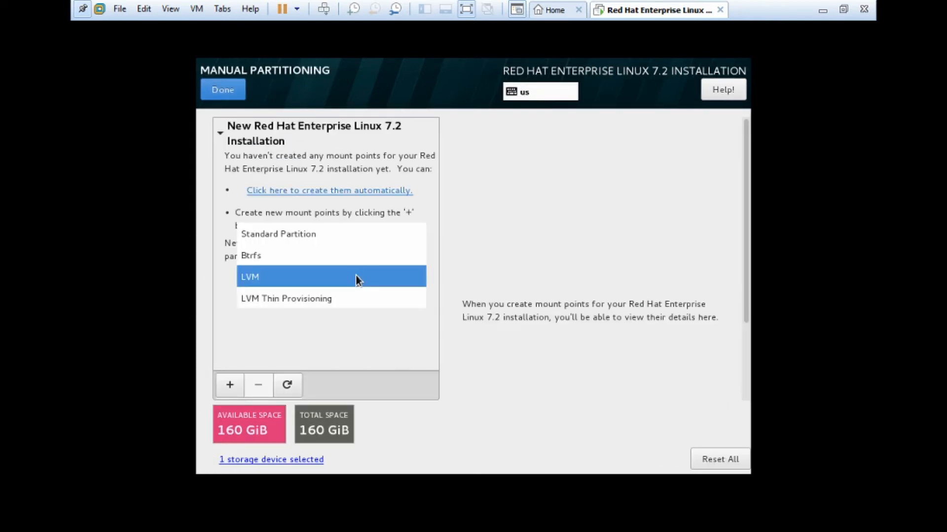
pyautogui.click(324, 233)
pyautogui.click(229, 384)
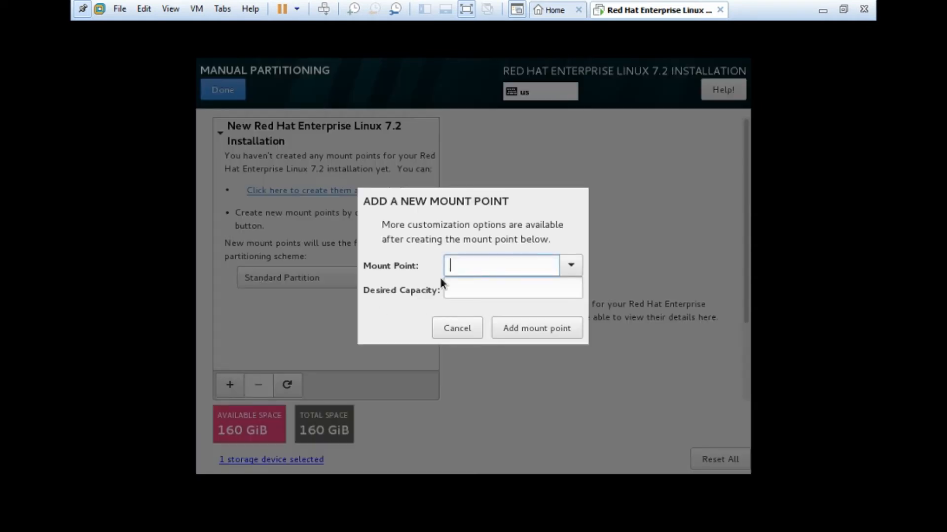
pyautogui.click(572, 267)
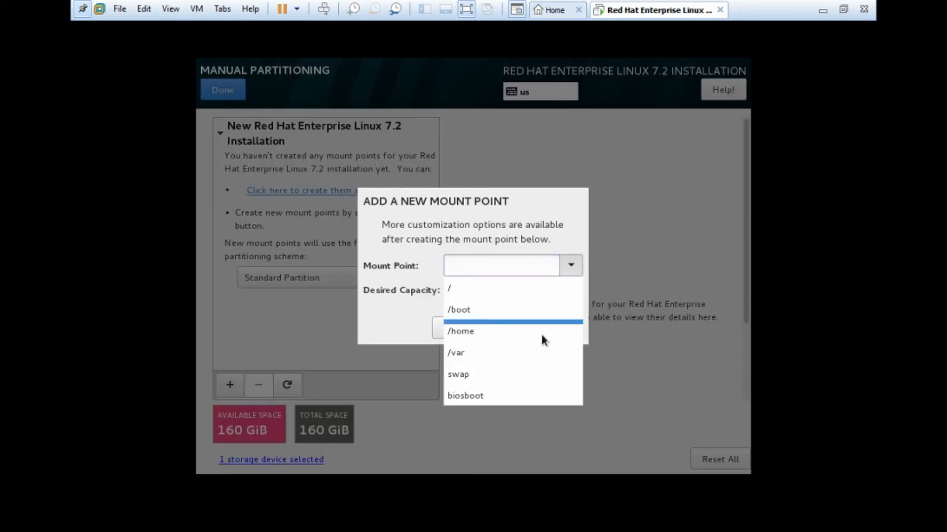
pyautogui.click(513, 375)
pyautogui.click(500, 289)
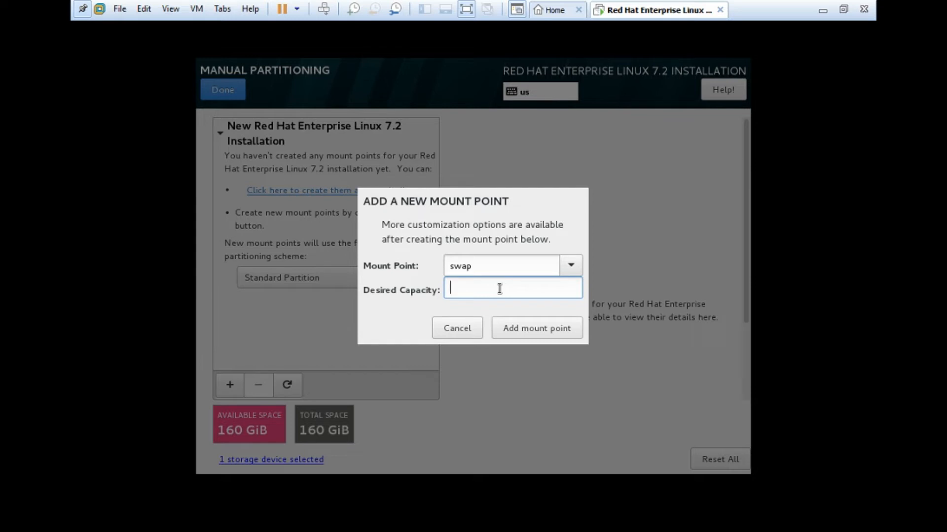
pyautogui.write('10G')
pyautogui.click(526, 336)
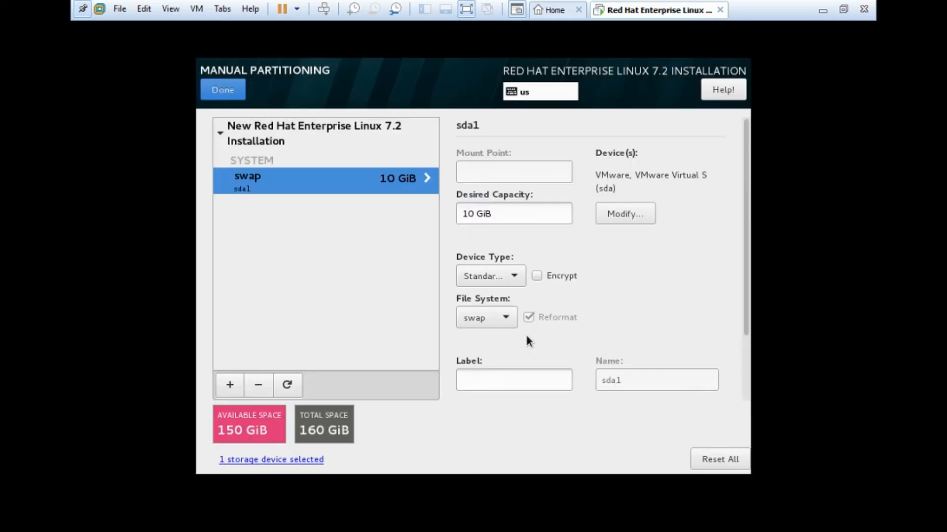
# - Add a 500M /boot partition
pyautogui.click(230, 383)
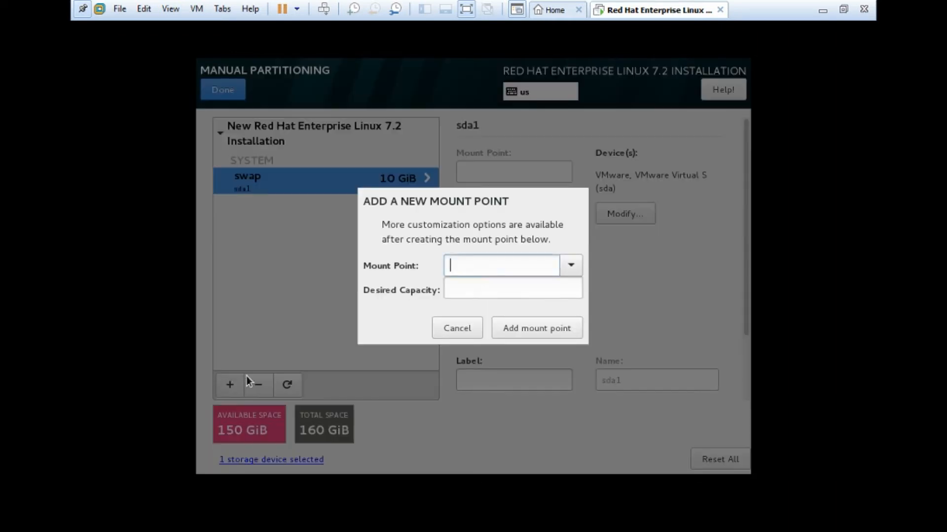
pyautogui.click(570, 266)
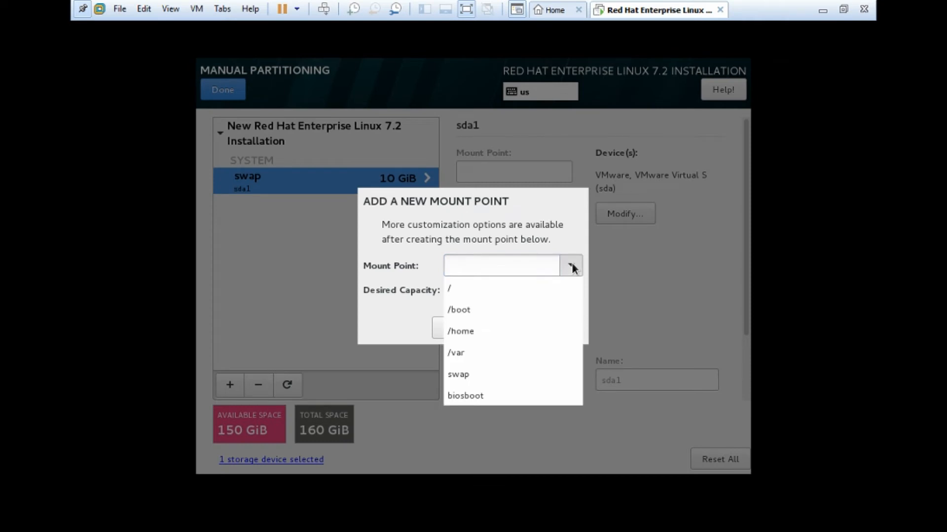
pyautogui.click(490, 308)
pyautogui.click(493, 286)
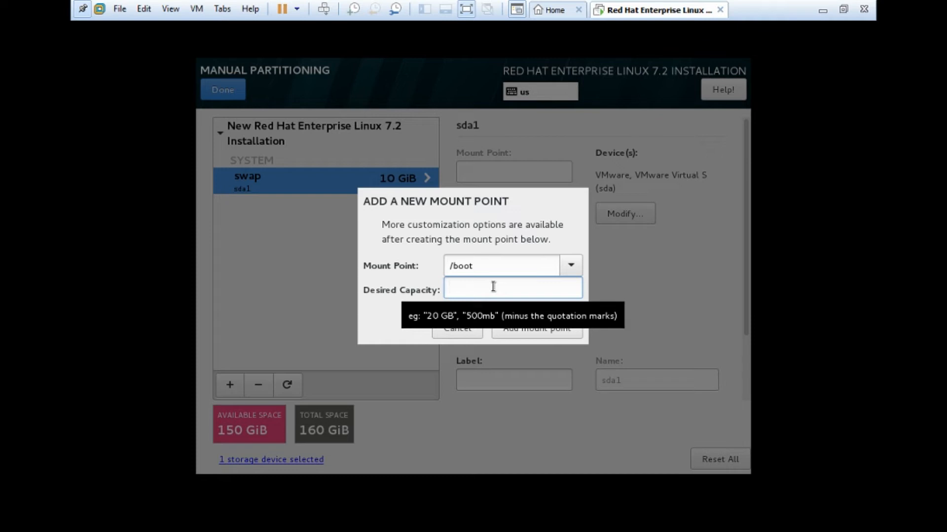
pyautogui.write('500m')
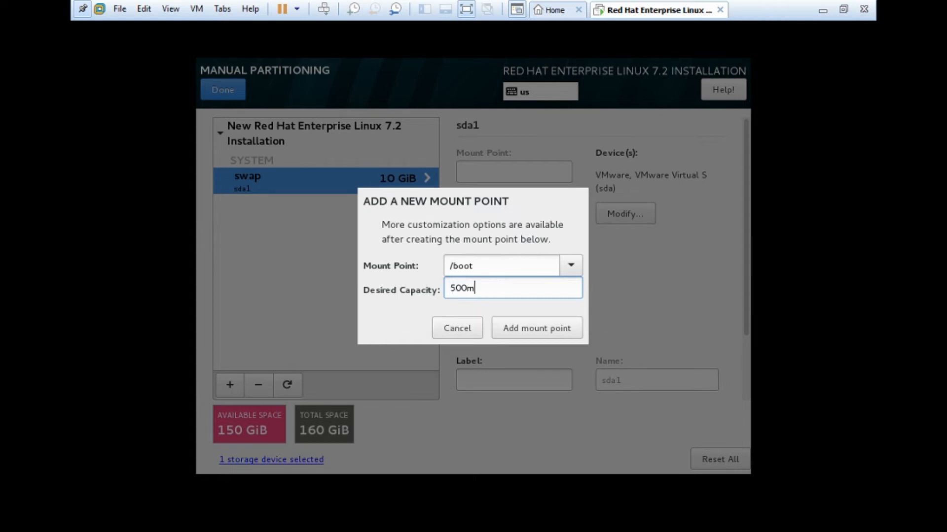
pyautogui.press('BackSpace')
pyautogui.write('M')
pyautogui.click(511, 329)
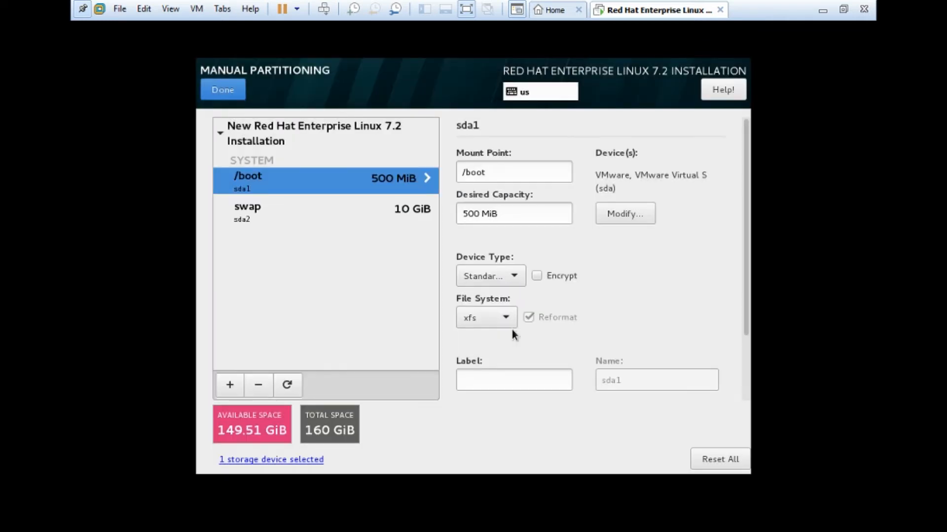
# - Add a root (/) mount point sized 80 GiB
pyautogui.click(229, 385)
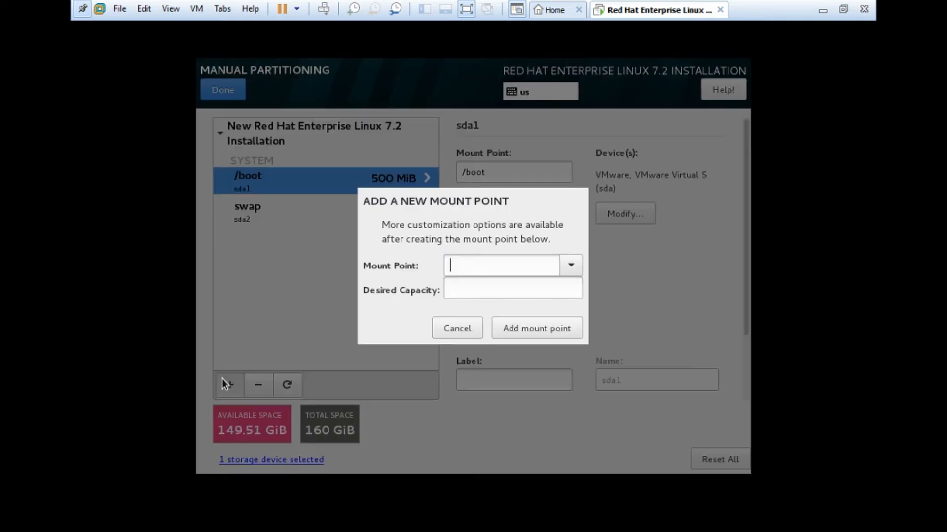
pyautogui.click(570, 266)
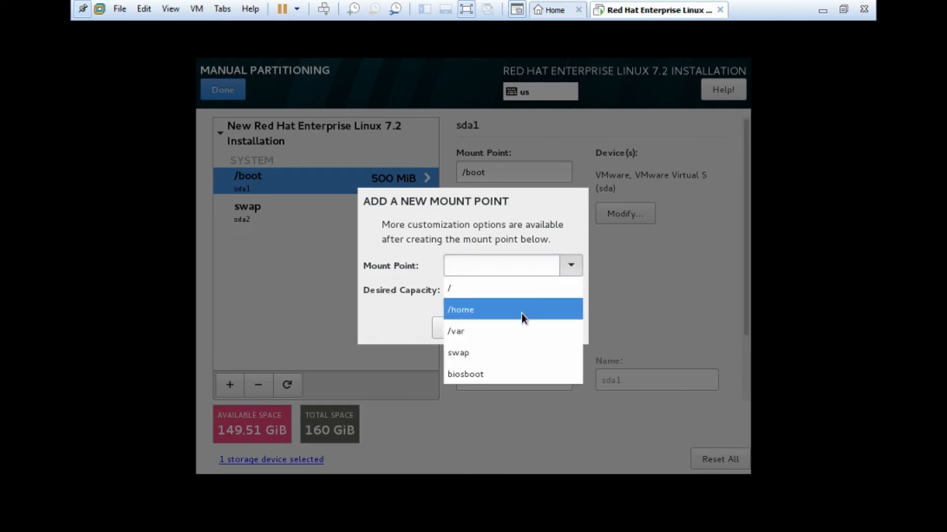
pyautogui.click(511, 291)
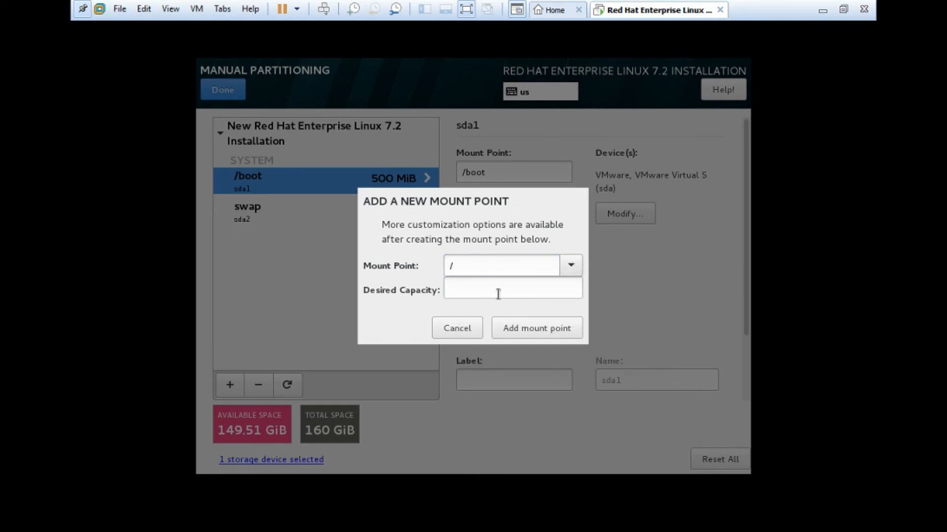
pyautogui.click(498, 289)
pyautogui.write('70')
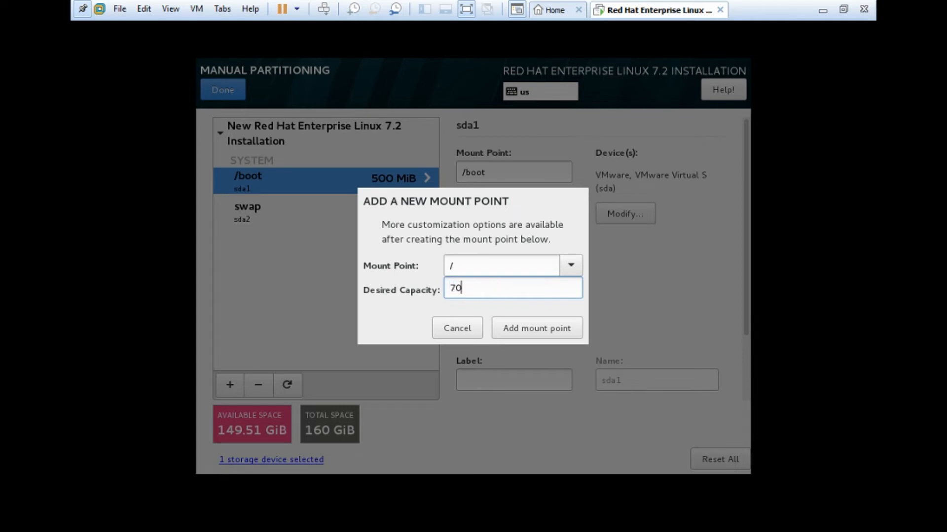
pyautogui.press('BackSpace')
pyautogui.press('BackSpace')
pyautogui.write('80g')
pyautogui.click(543, 329)
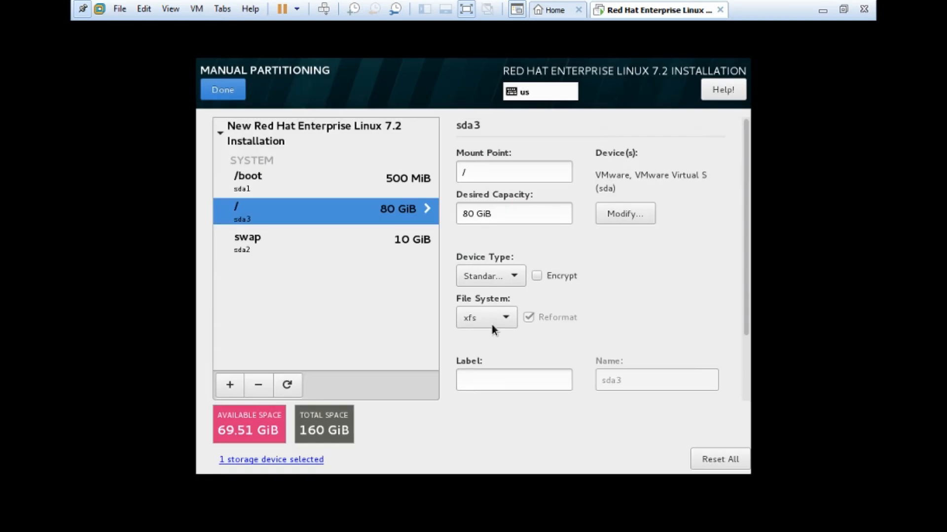
# - Add a /home mount point sized 50 GiB
pyautogui.click(225, 384)
pyautogui.click(571, 265)
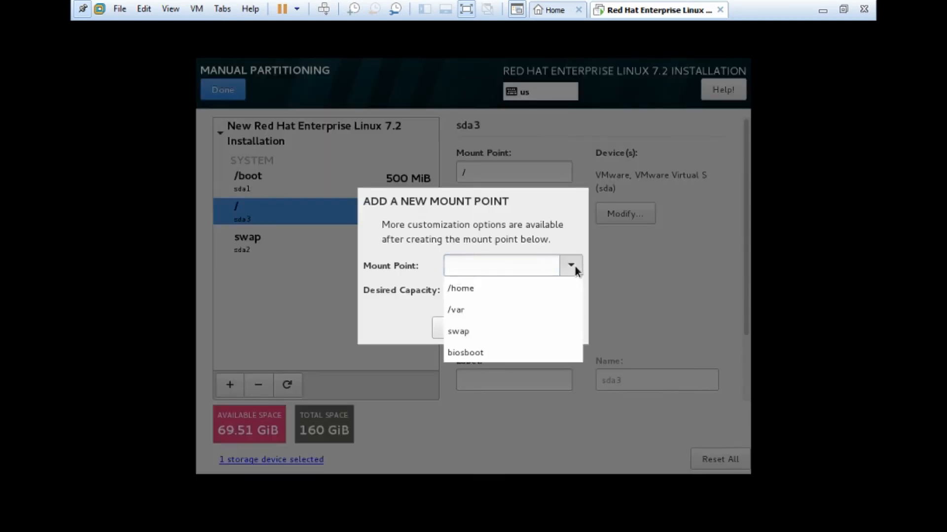
pyautogui.click(543, 288)
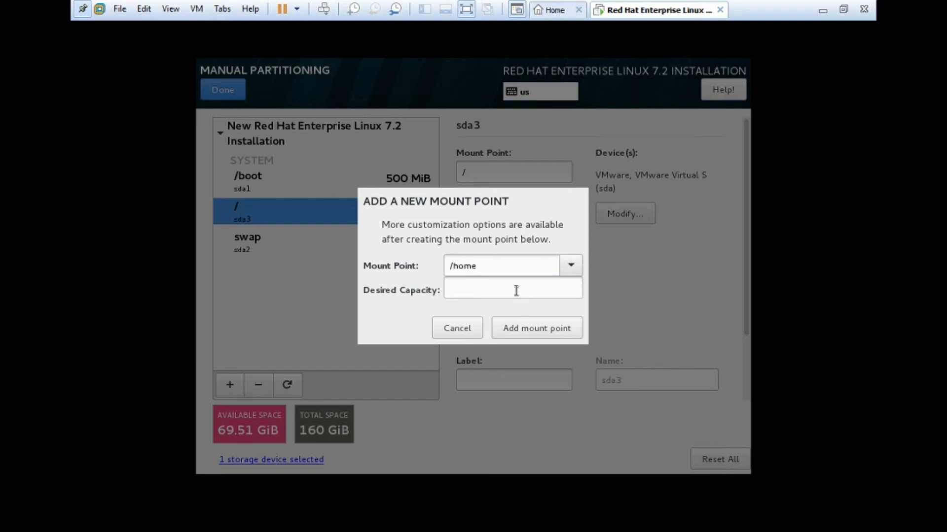
pyautogui.click(515, 290)
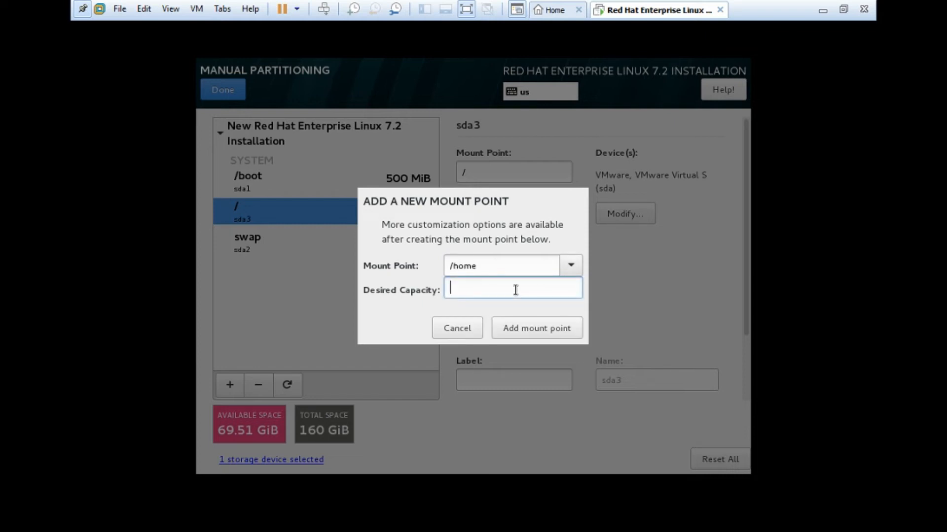
pyautogui.write('50g')
pyautogui.press('BackSpace')
pyautogui.write('G')
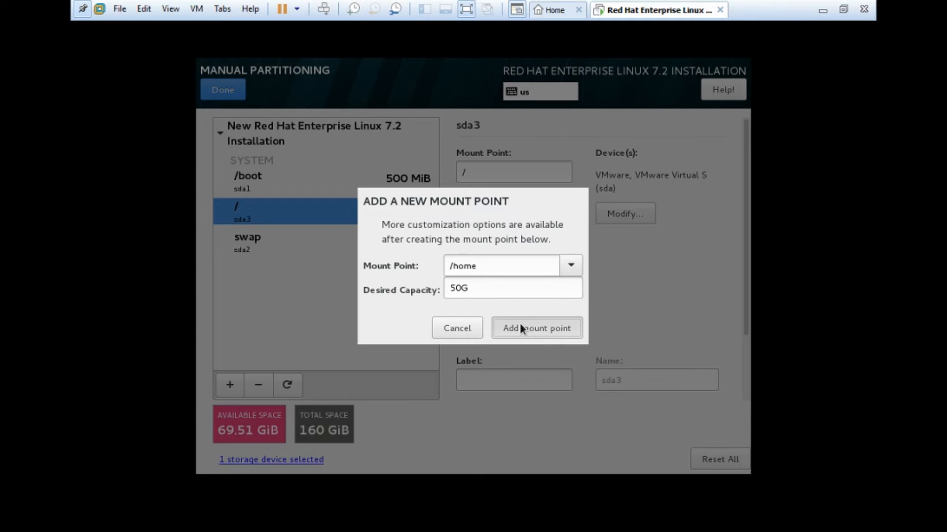
pyautogui.click(521, 325)
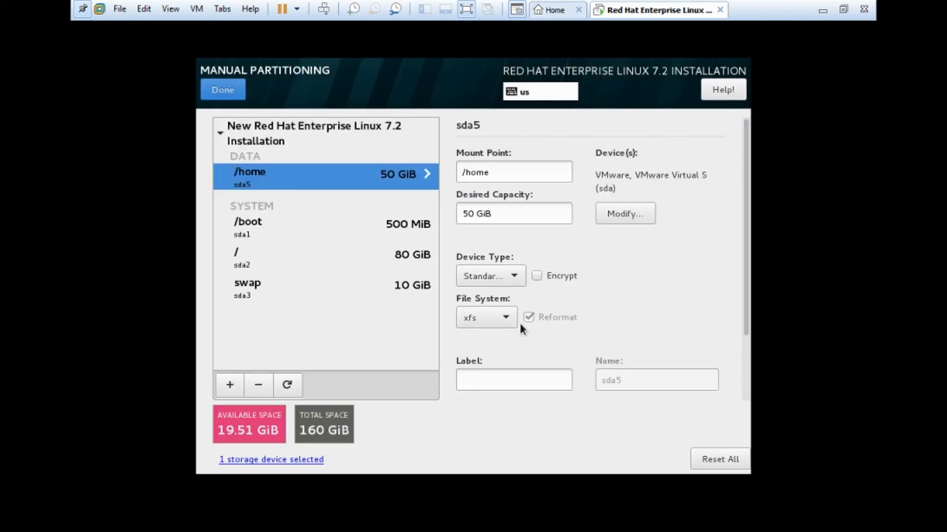
# - Add a /var mount point sized 10 GiB
pyautogui.click(228, 385)
pyautogui.click(572, 268)
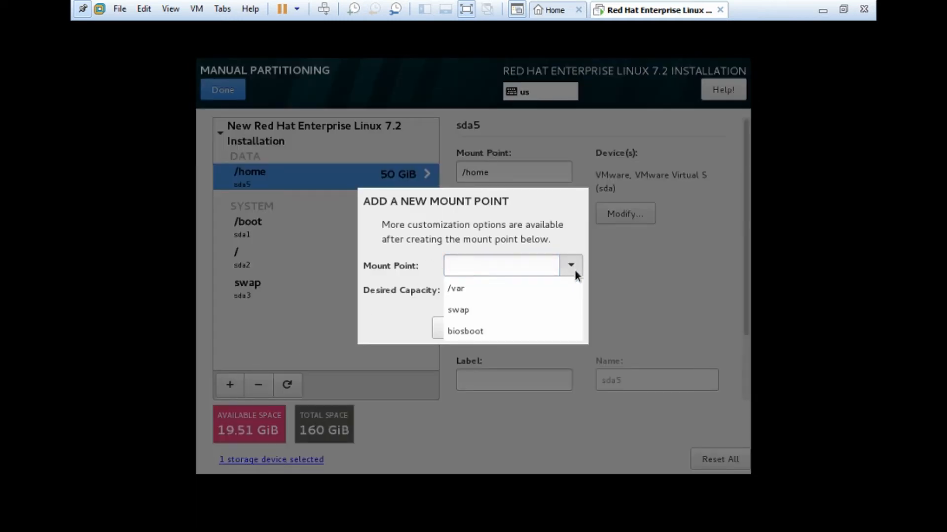
pyautogui.click(539, 289)
pyautogui.click(498, 290)
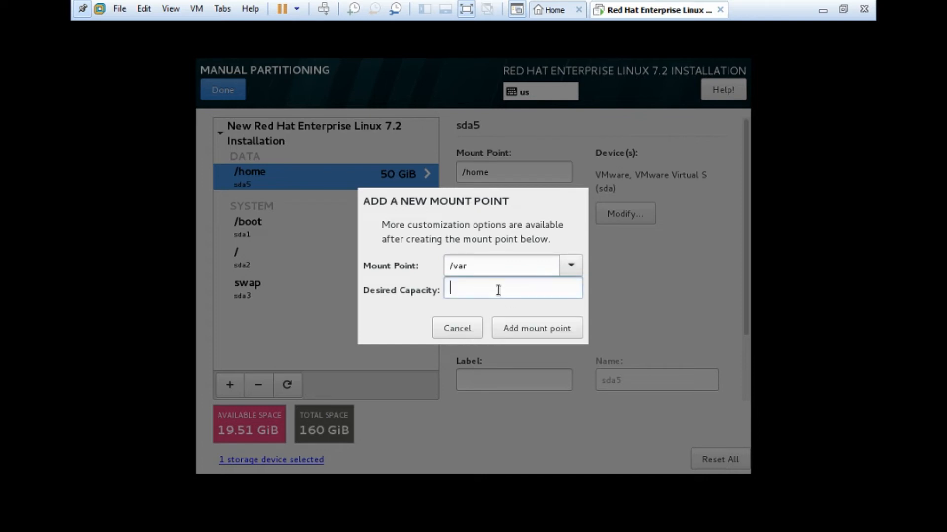
pyautogui.write('10g')
pyautogui.press('BackSpace')
pyautogui.write('G')
pyautogui.click(531, 327)
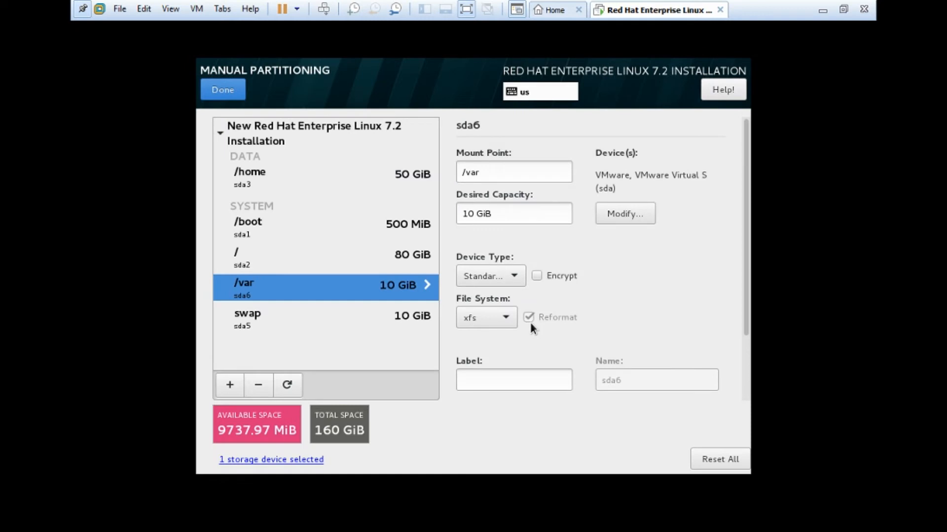
# - Accept the custom partitioning changes and switch the wired Ethernet connection on
pyautogui.click(224, 89)
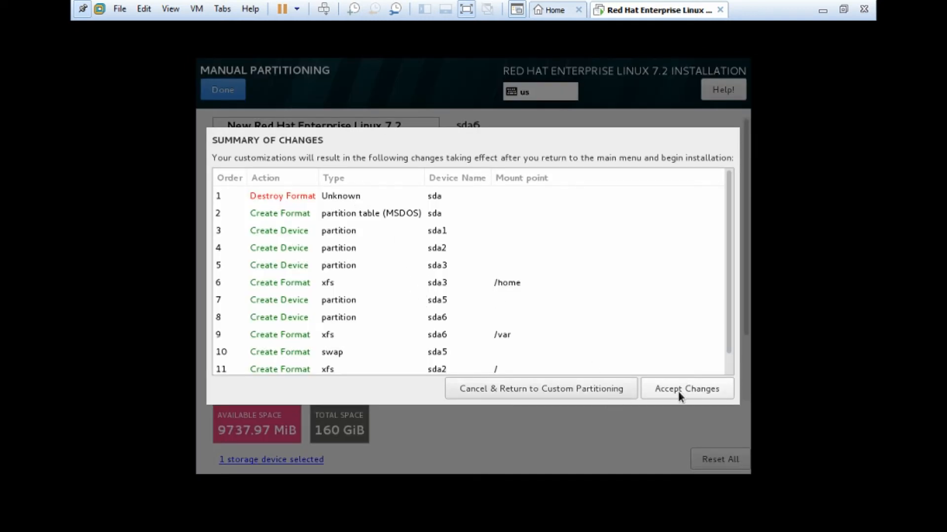
pyautogui.click(681, 390)
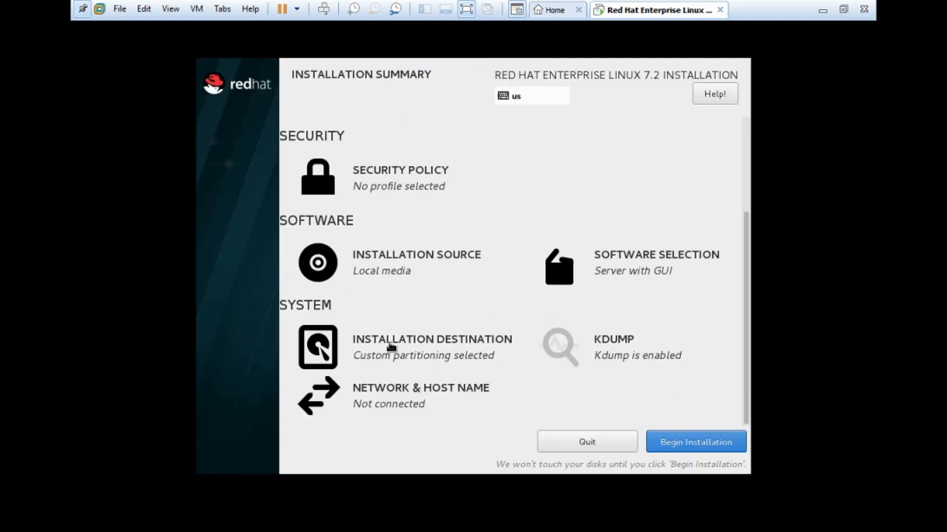
pyautogui.click(382, 396)
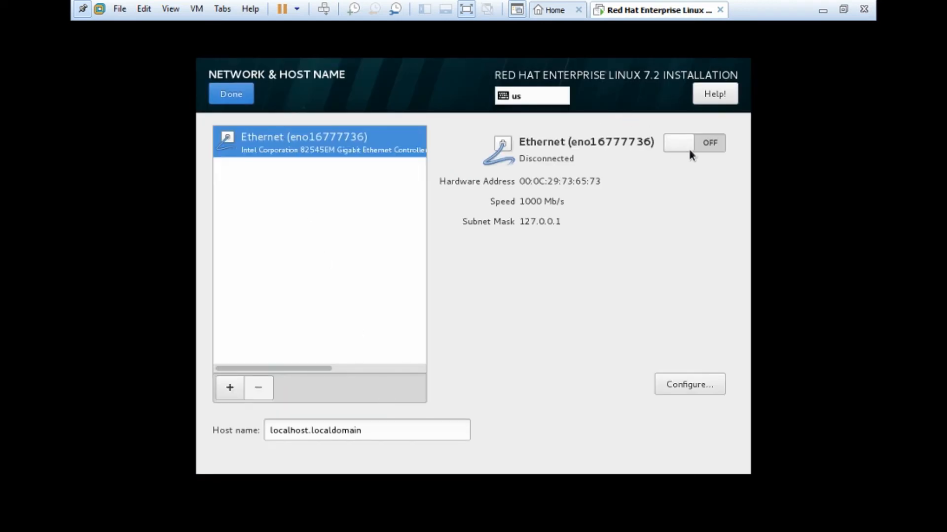
pyautogui.click(675, 146)
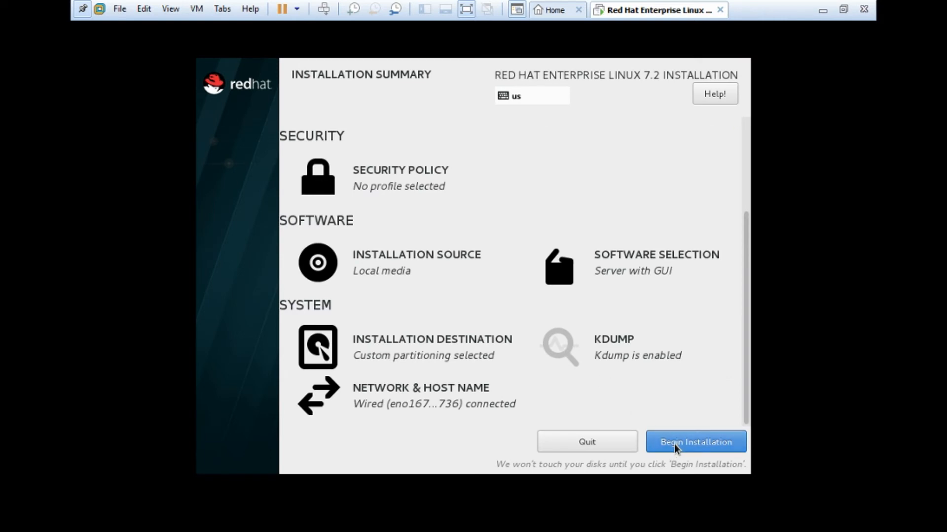
# - Begin the installation and enter the root password in both the password and confirmation fields
pyautogui.click(674, 443)
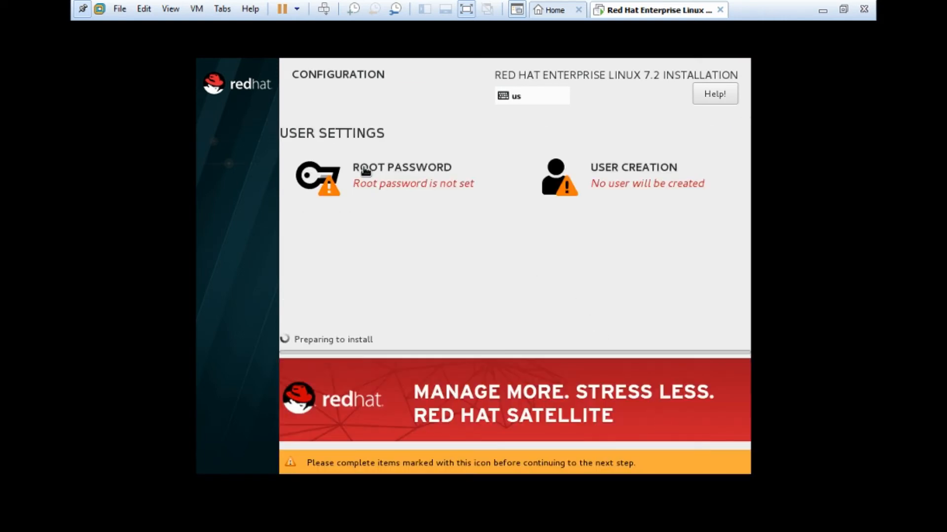
pyautogui.click(366, 174)
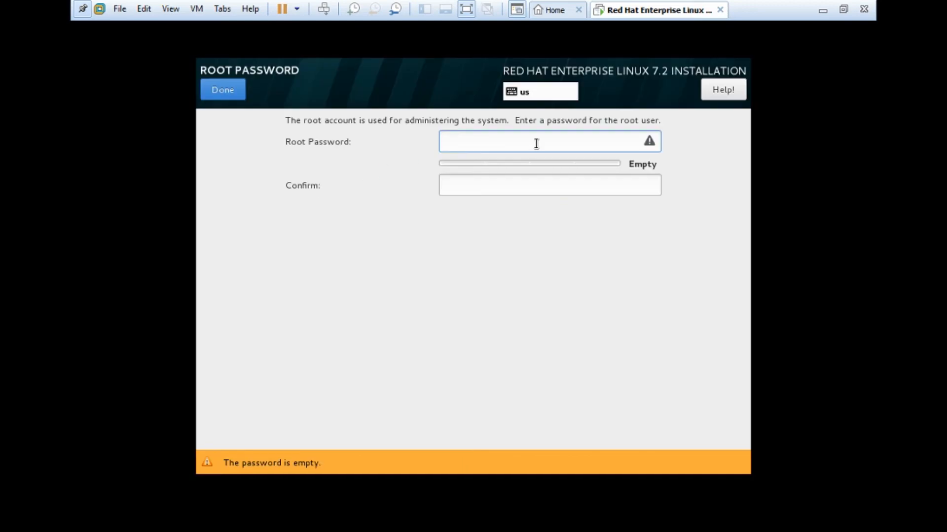
pyautogui.write('r')
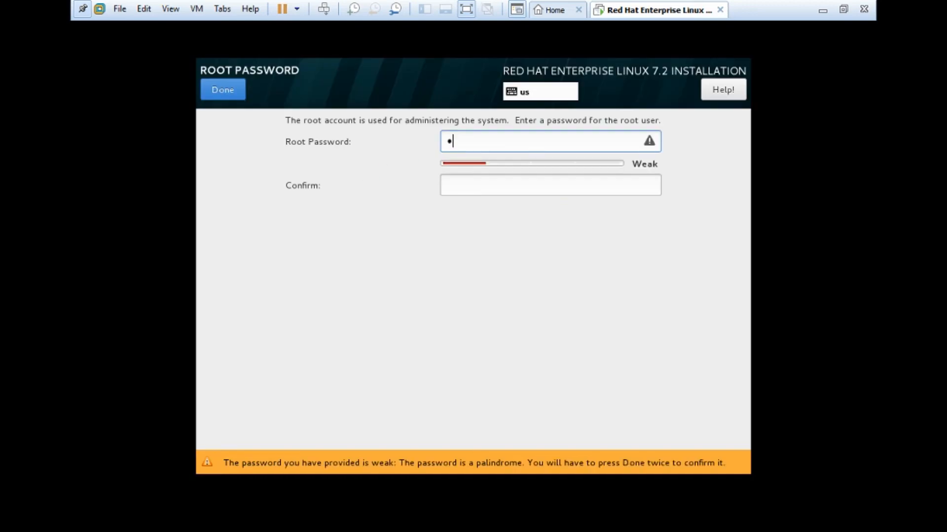
pyautogui.press('BackSpace')
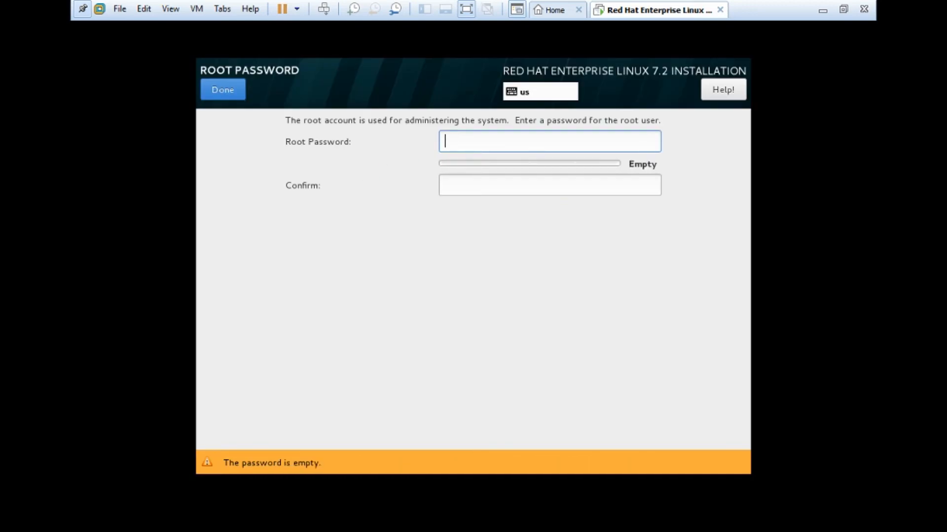
pyautogui.write('red')
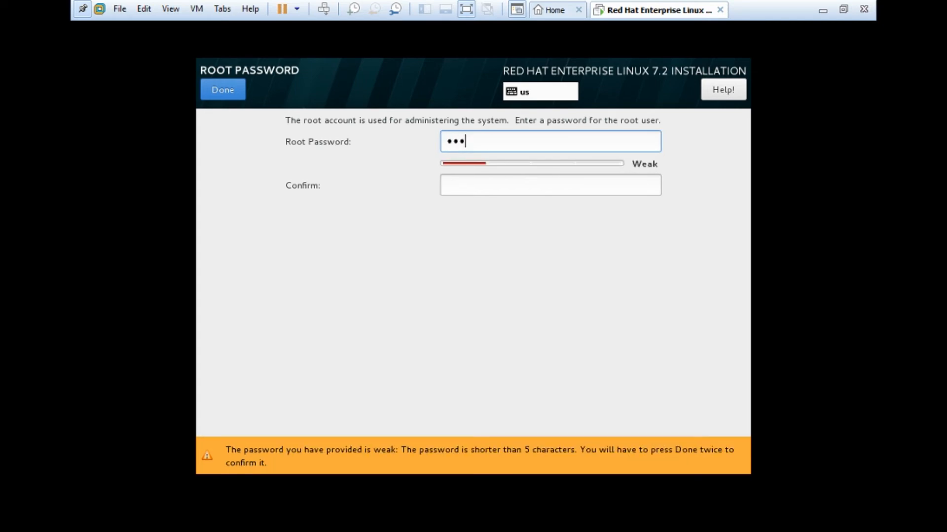
pyautogui.write('hat123')
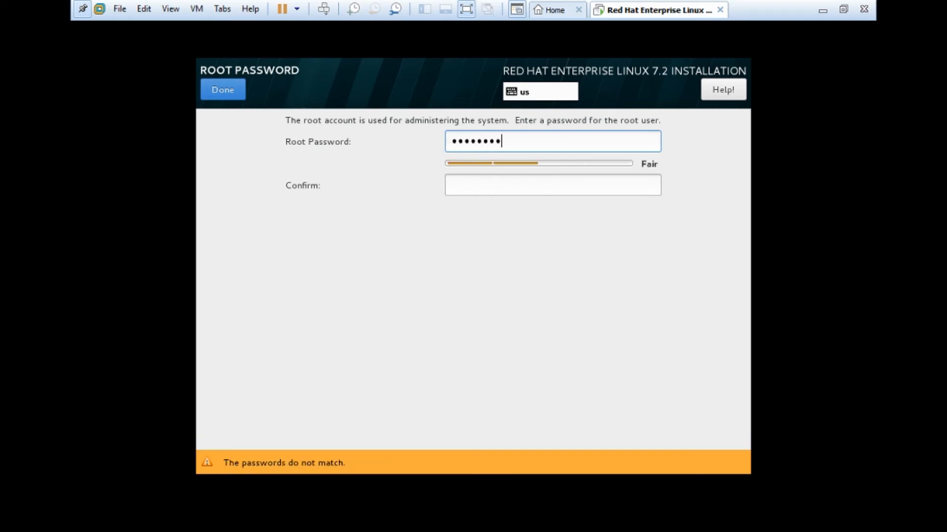
pyautogui.write('456')
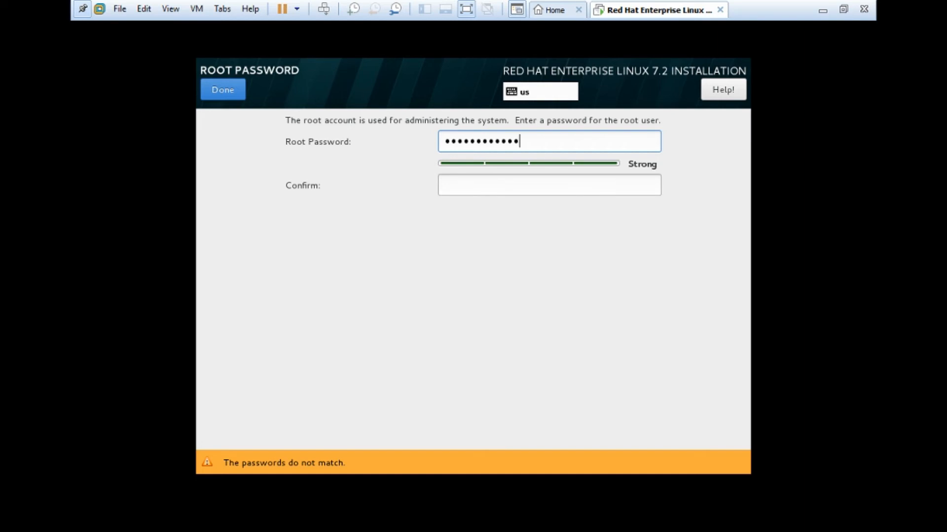
pyautogui.press('Tab')
pyautogui.write('redha')
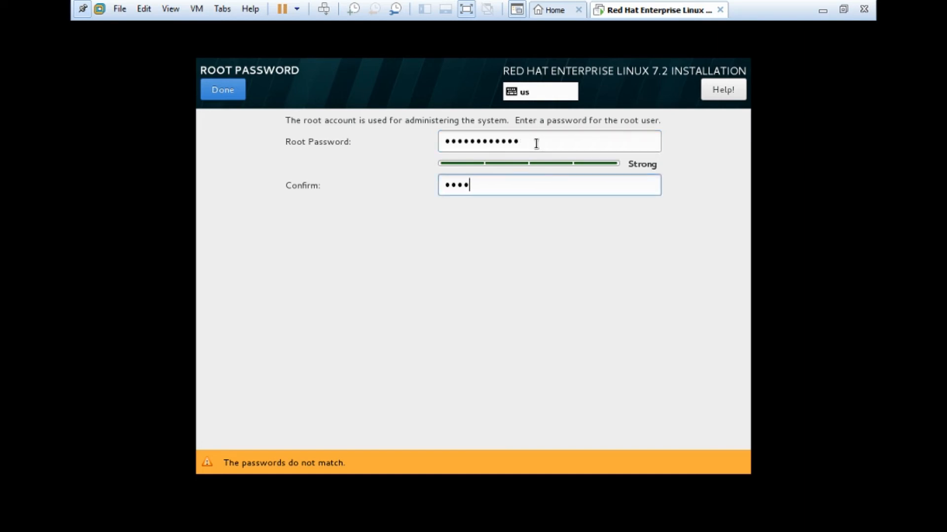
pyautogui.write('t123456')
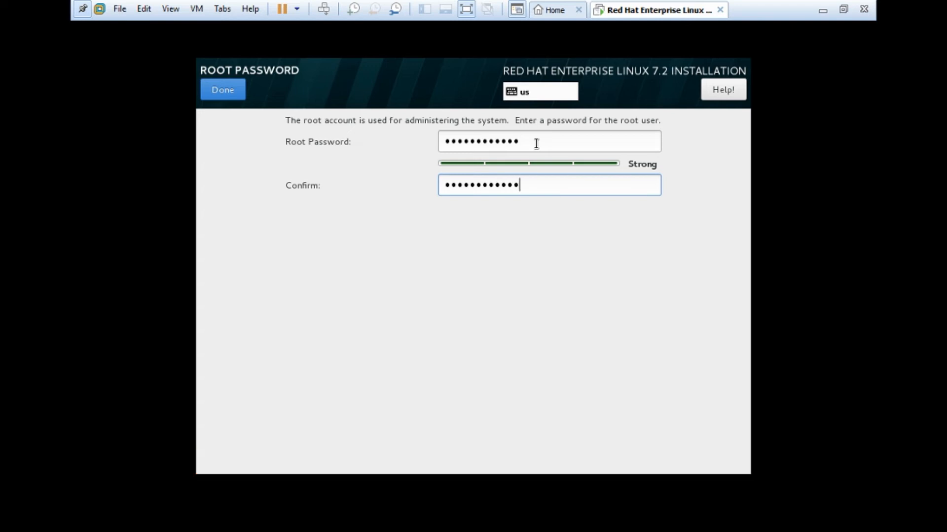
# - Save the root password, then create a new user with their full name, marked as administrator
pyautogui.click(231, 96)
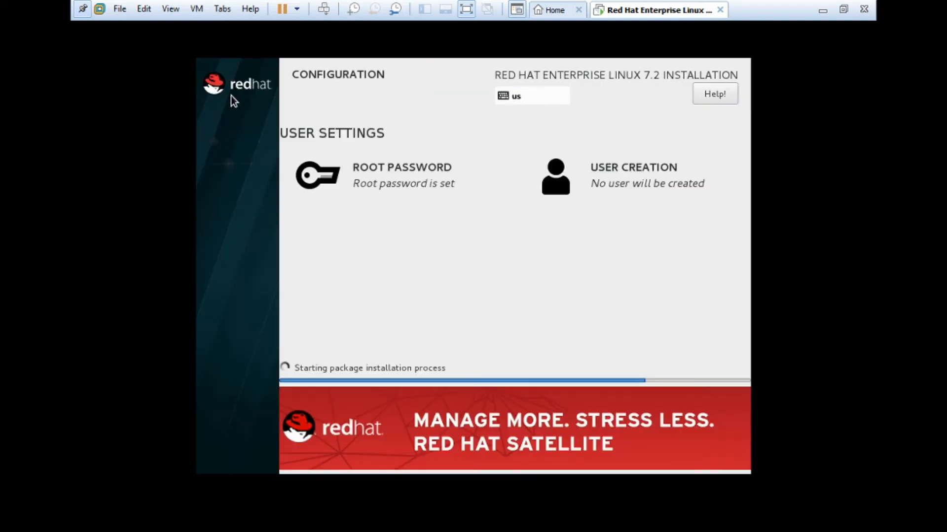
pyautogui.click(595, 176)
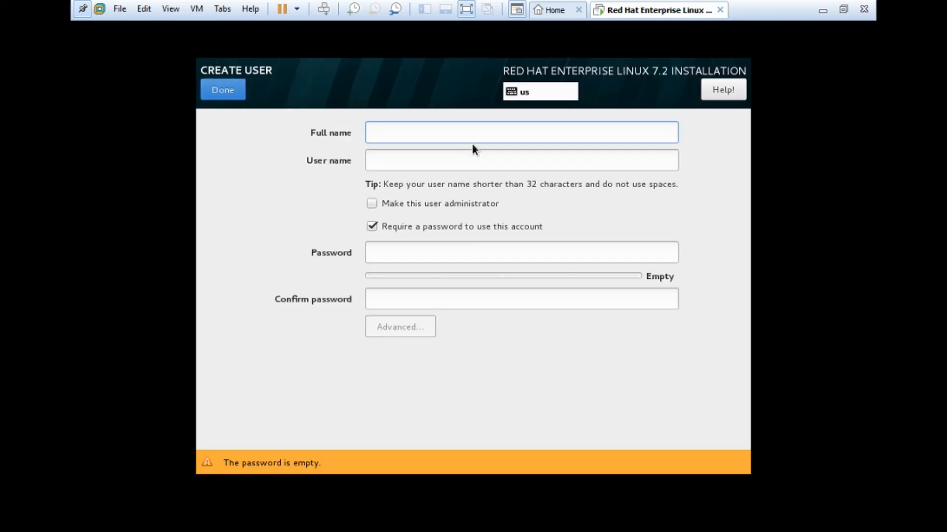
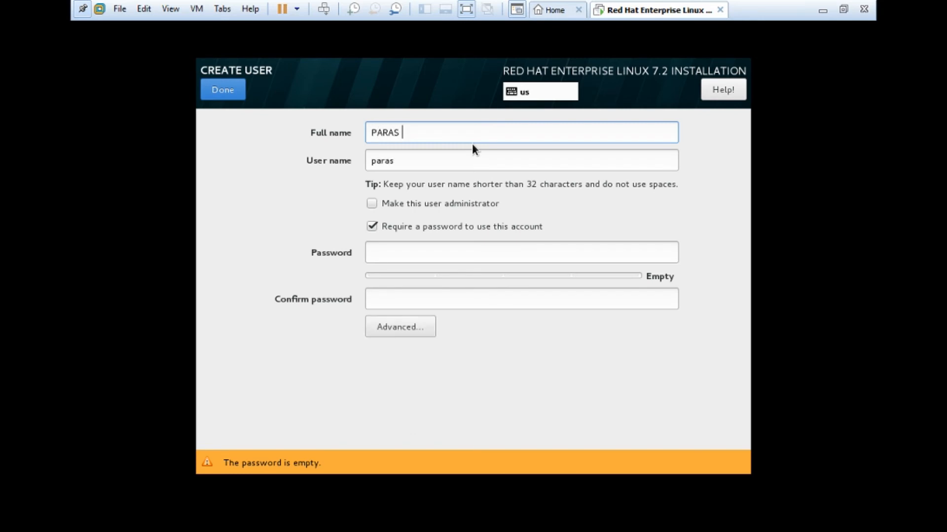
pyautogui.press('Tab')
pyautogui.click(379, 205)
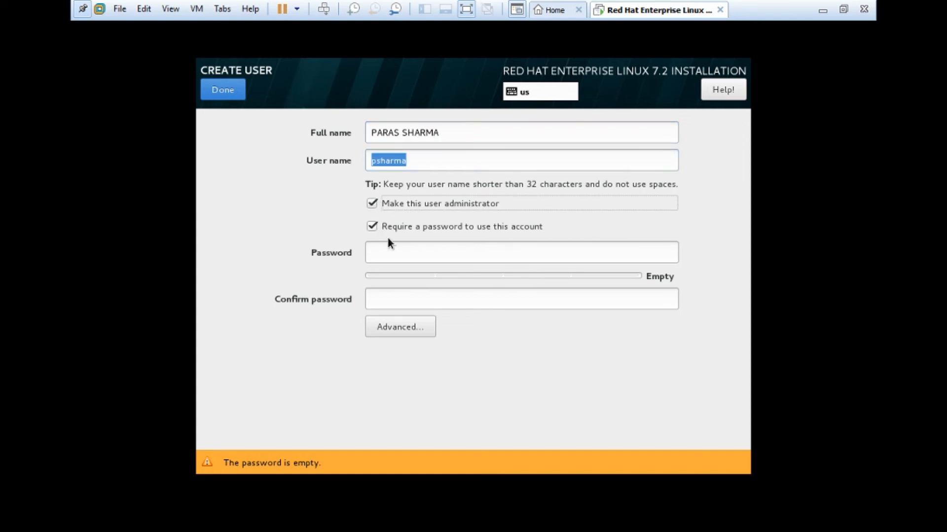
# - Enter and confirm the user's password, accepting it despite the weak-password warning
pyautogui.click(406, 249)
pyautogui.write('1234')
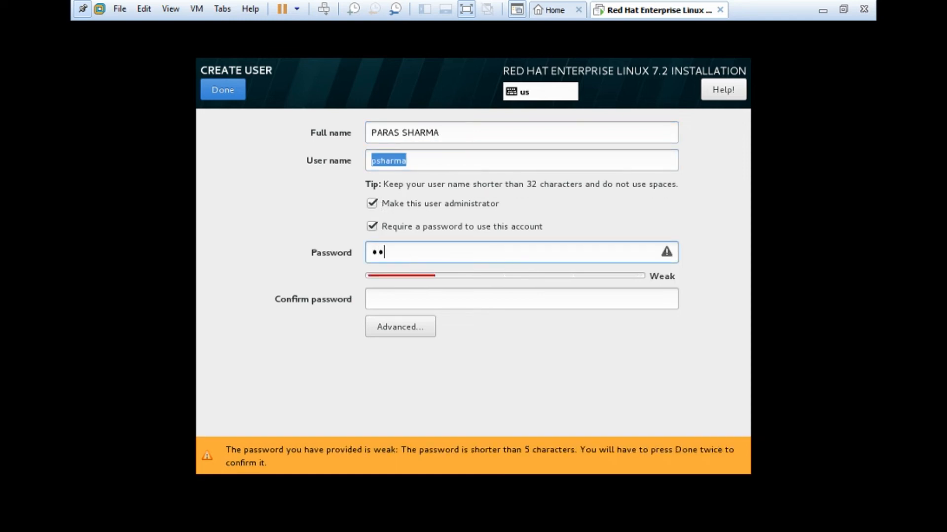
pyautogui.write('5')
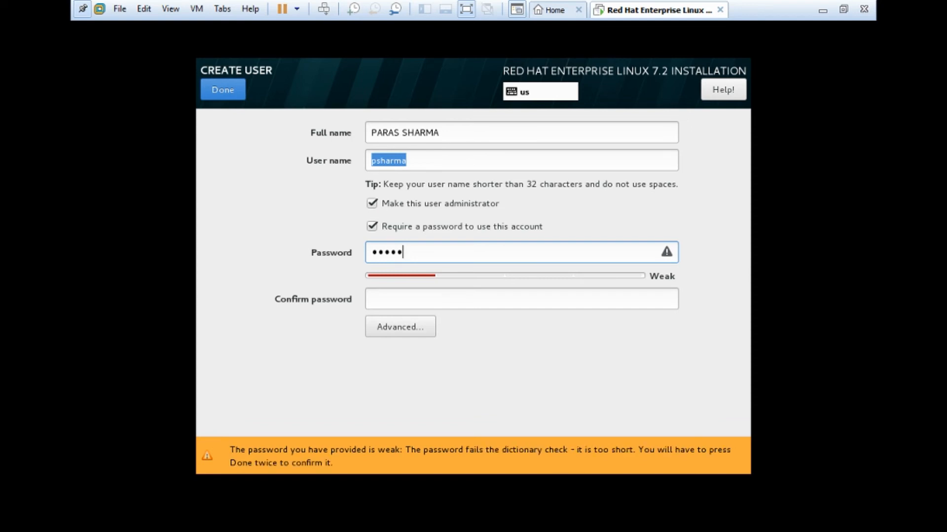
pyautogui.press('BackSpace')
pyautogui.press('BackSpace')
pyautogui.press('BackSpace')
pyautogui.press('BackSpace')
pyautogui.press('BackSpace')
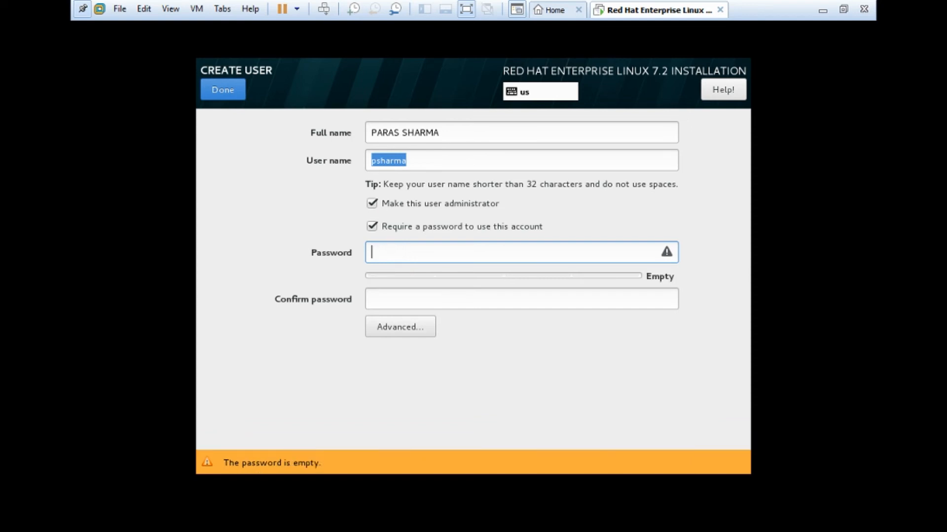
pyautogui.write('12345')
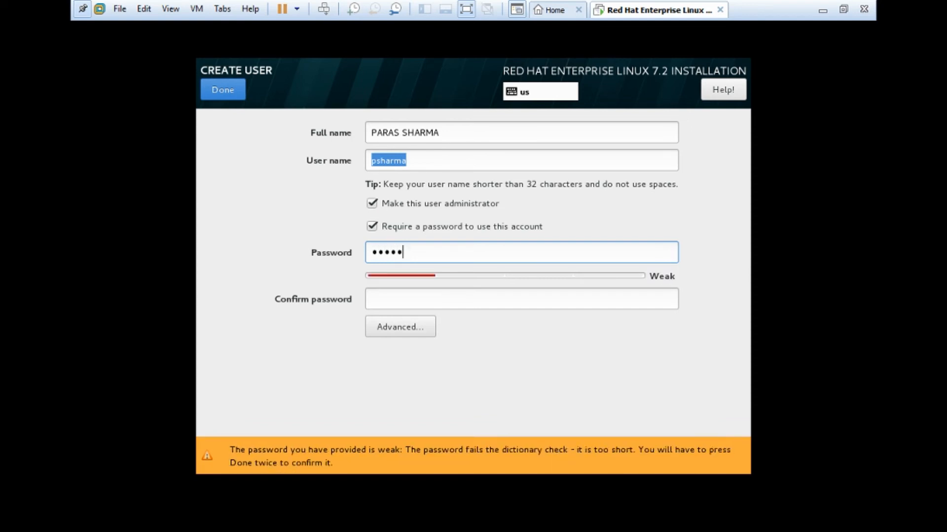
pyautogui.write('678')
pyautogui.press('Tab')
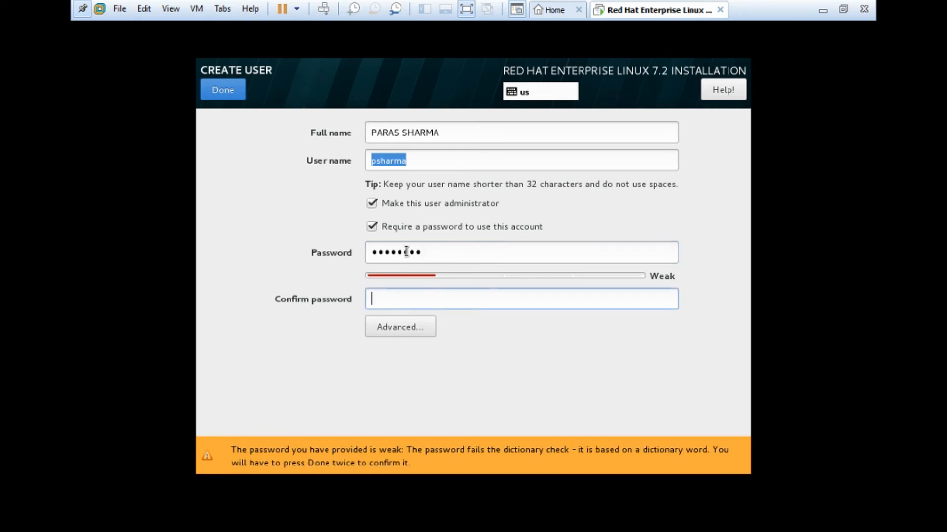
pyautogui.write('1234567')
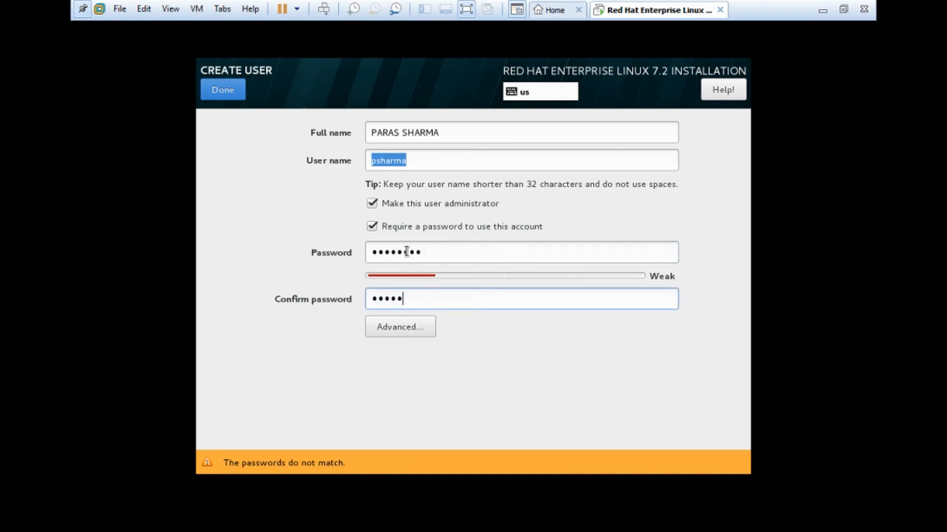
pyautogui.write('8')
pyautogui.press('BackSpace')
pyautogui.press('BackSpace')
pyautogui.press('BackSpace')
pyautogui.press('BackSpace')
pyautogui.press('BackSpace')
pyautogui.press('BackSpace')
pyautogui.press('BackSpace')
pyautogui.press('BackSpace')
pyautogui.write('12')
pyautogui.press('BackSpace')
pyautogui.press('BackSpace')
pyautogui.write('12345678')
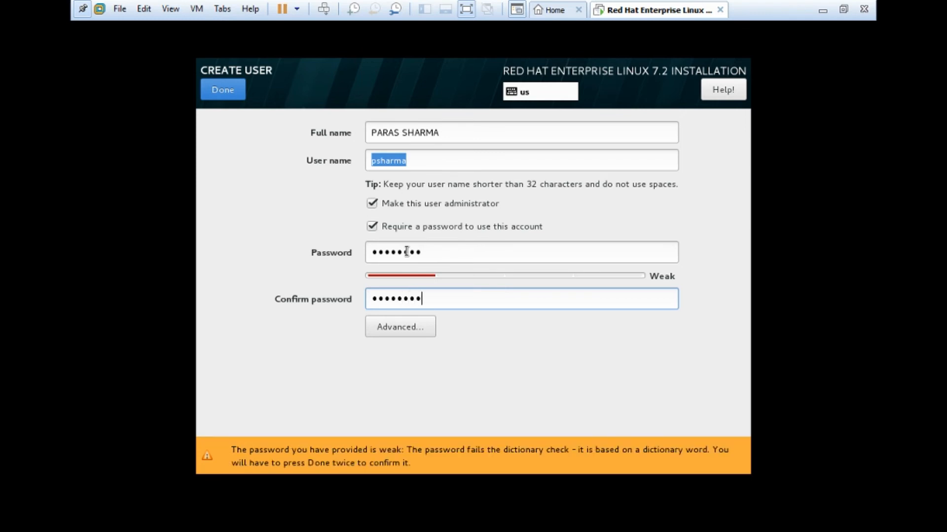
pyautogui.click(223, 87)
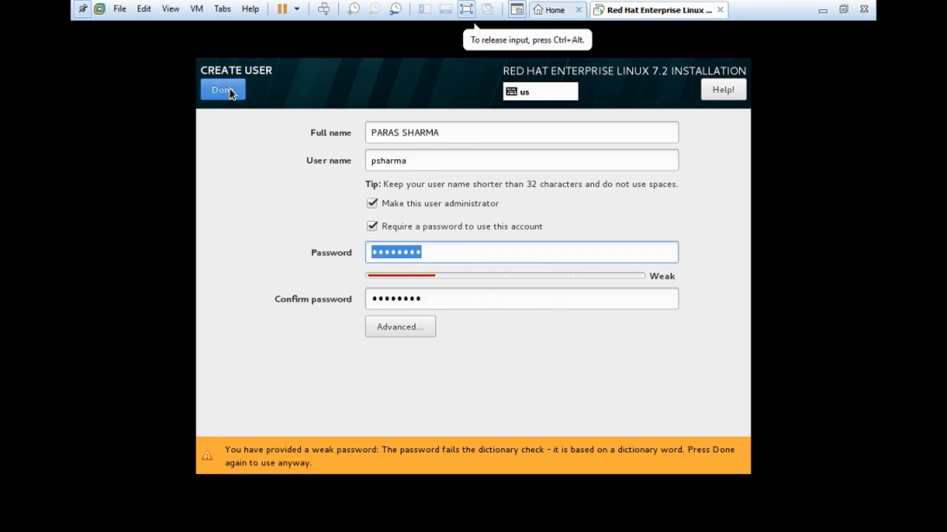
pyautogui.click(227, 90)
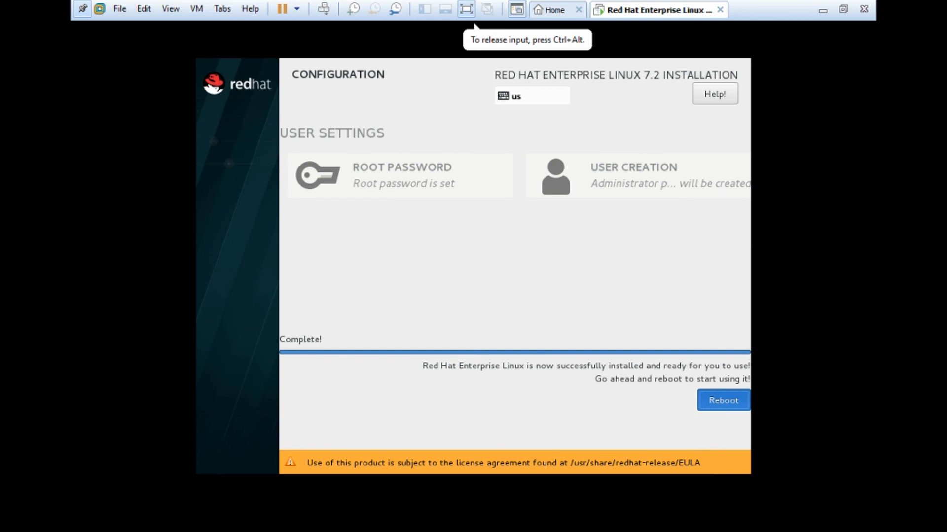
# - Reboot into the installed system, accept the license agreement in Initial Setup, and go full screen
pyautogui.click(723, 401)
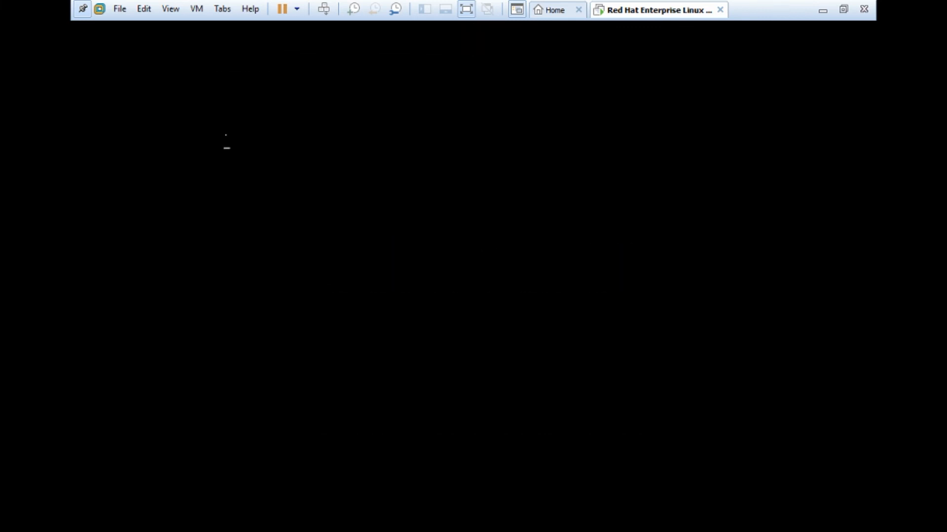
pyautogui.press('Return')
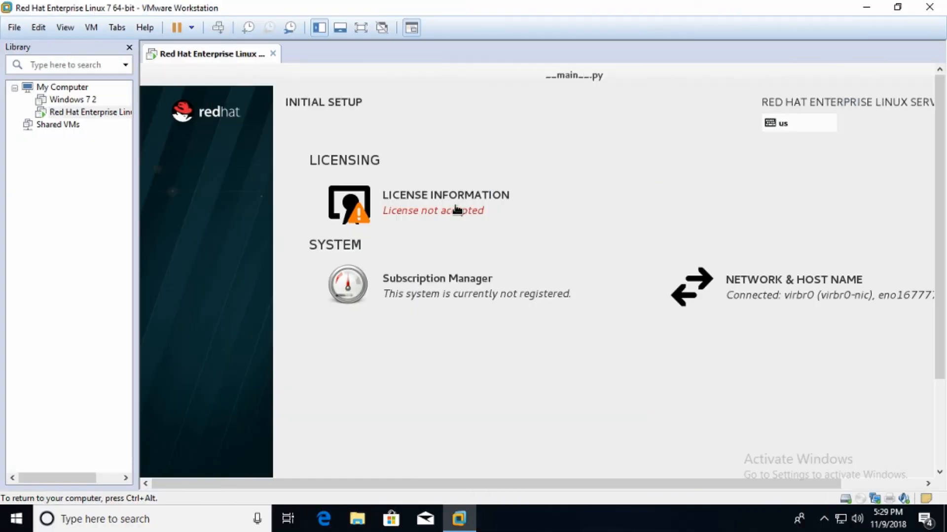
pyautogui.click(424, 209)
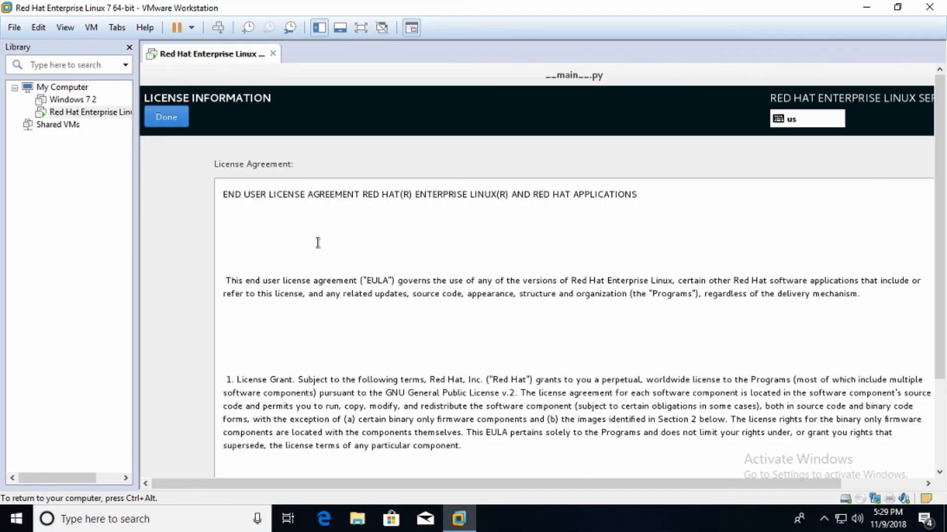
pyautogui.scroll(-3, 942, 160)
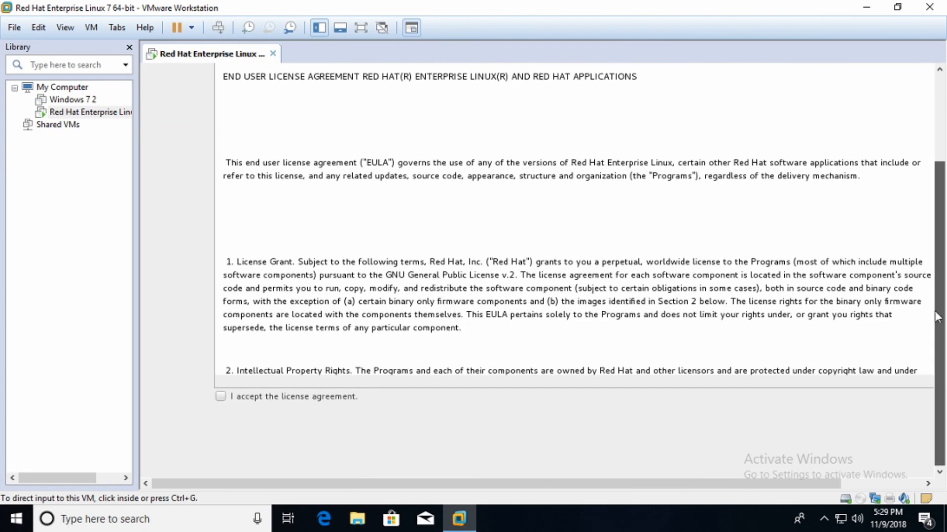
pyautogui.click(220, 397)
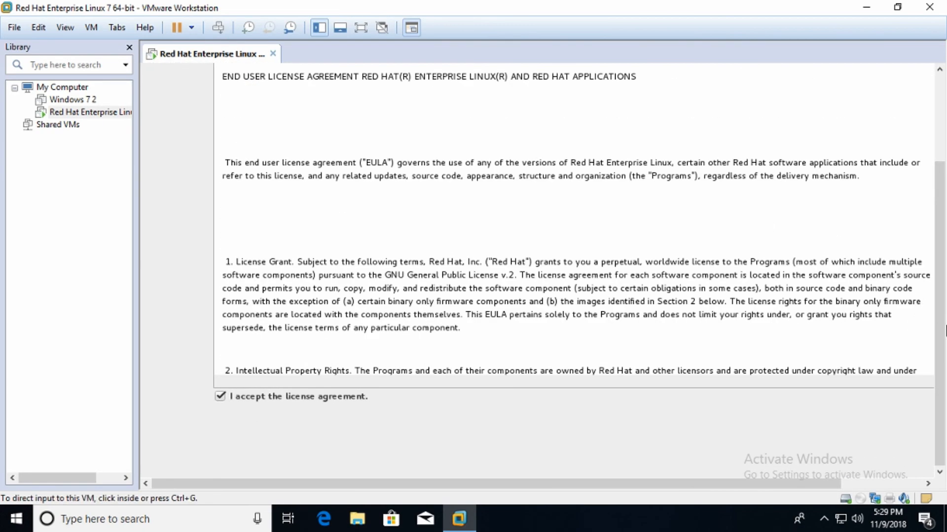
pyautogui.scroll(3, 938, 281)
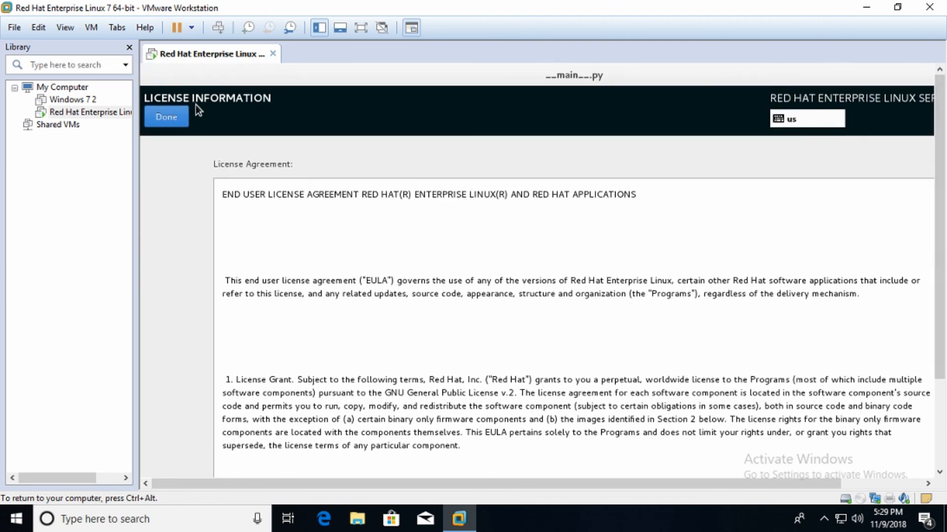
pyautogui.click(175, 117)
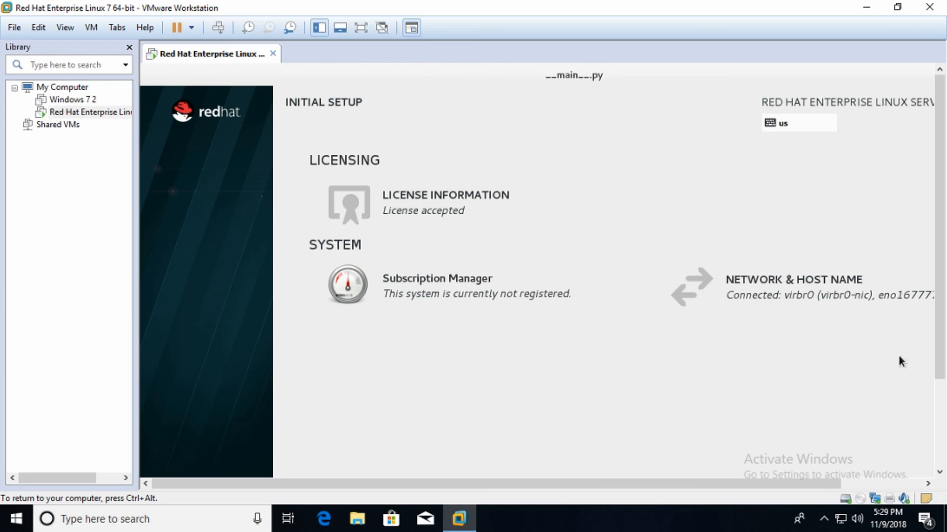
pyautogui.click(361, 28)
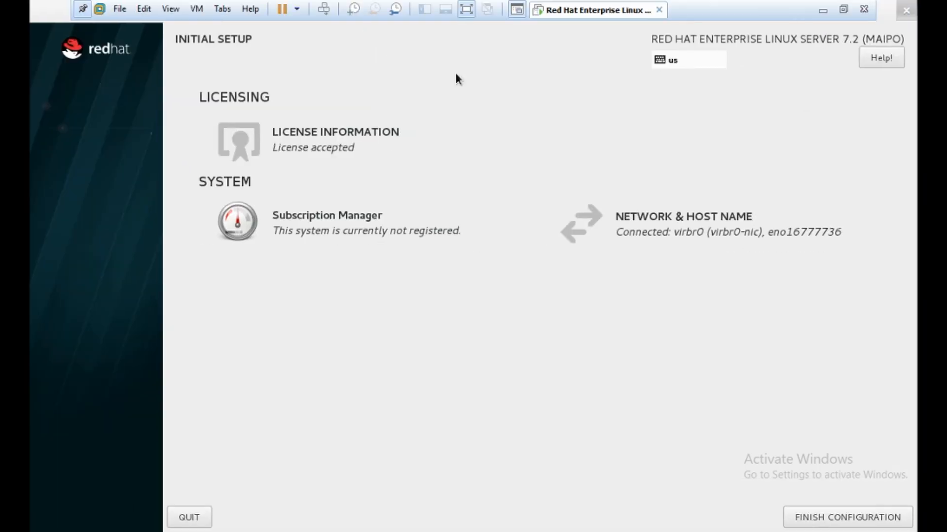
# - Finish the initial configuration and sign in as the administrator user with its password
pyautogui.click(822, 520)
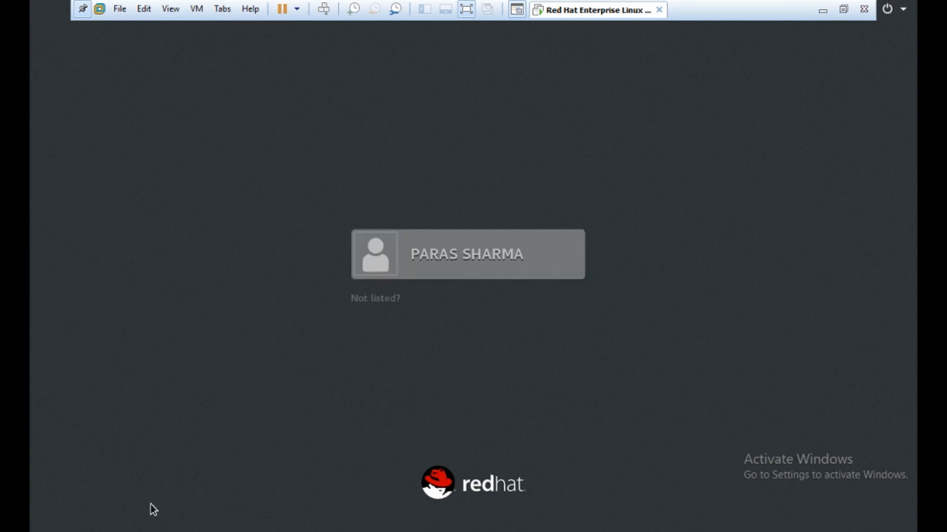
pyautogui.click(458, 240)
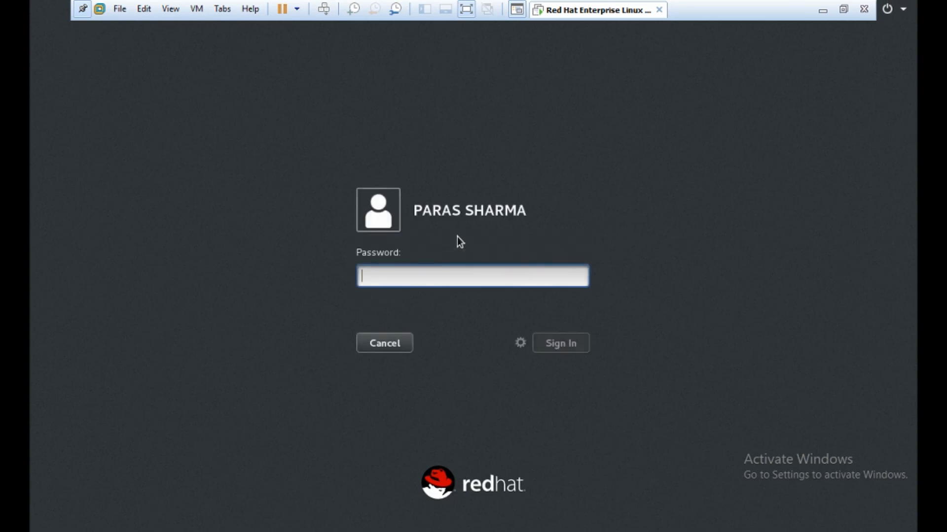
pyautogui.write('redha')
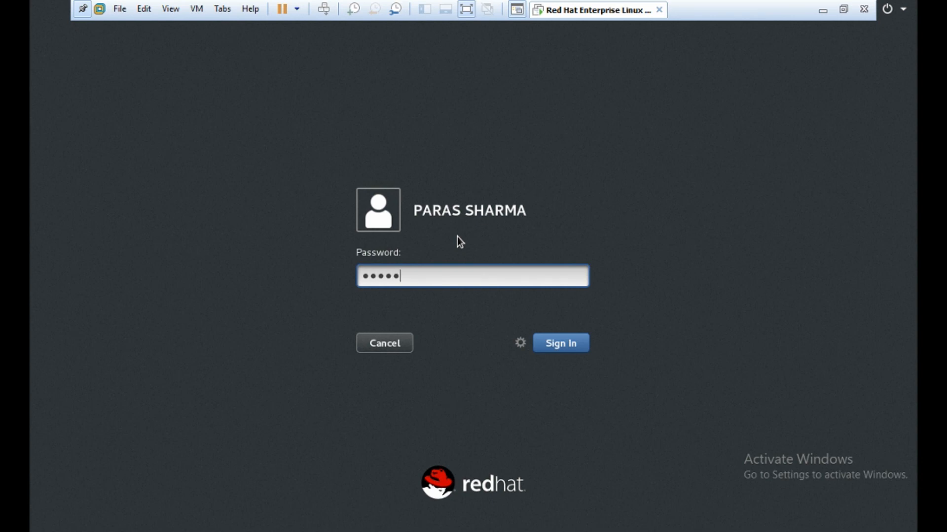
pyautogui.write('t12')
pyautogui.press('Return')
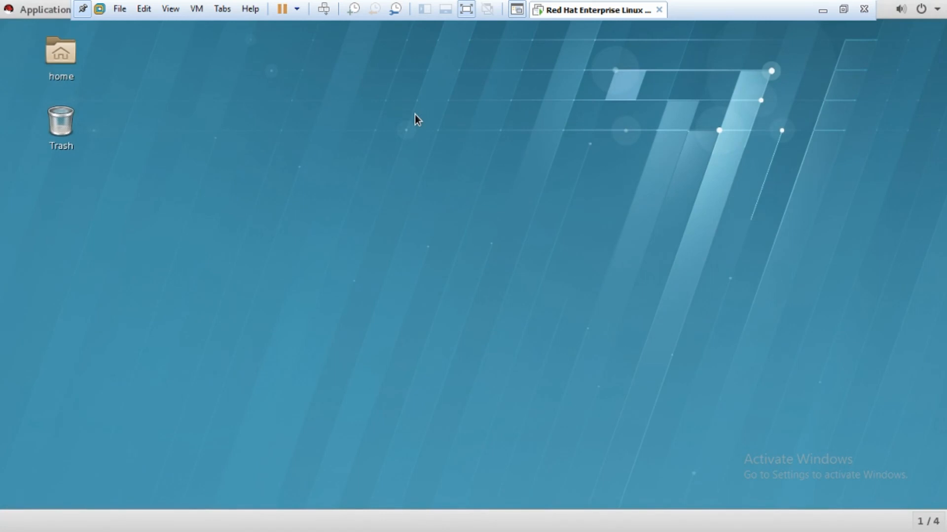
# - Keep English language and English (US) typing, skip online accounts, and close Getting Started
pyautogui.rightClick(433, 150)
pyautogui.click(373, 96)
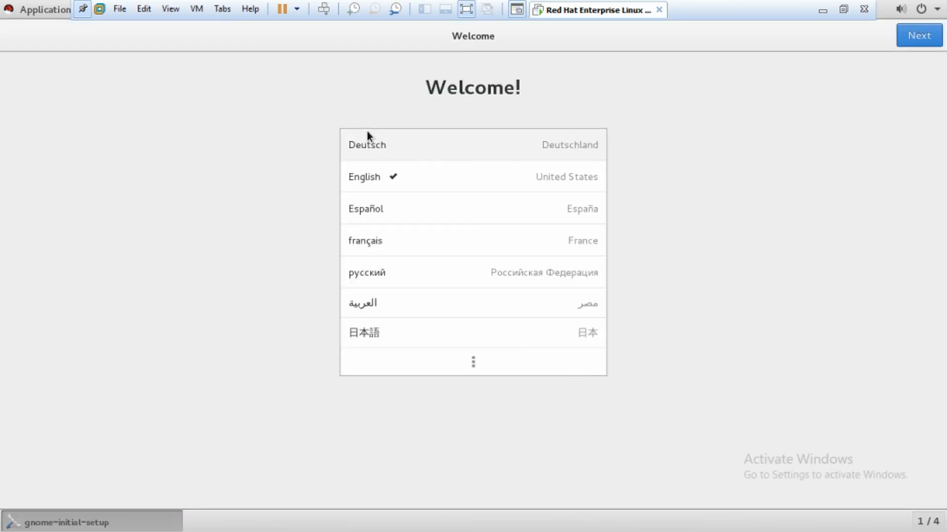
pyautogui.click(911, 38)
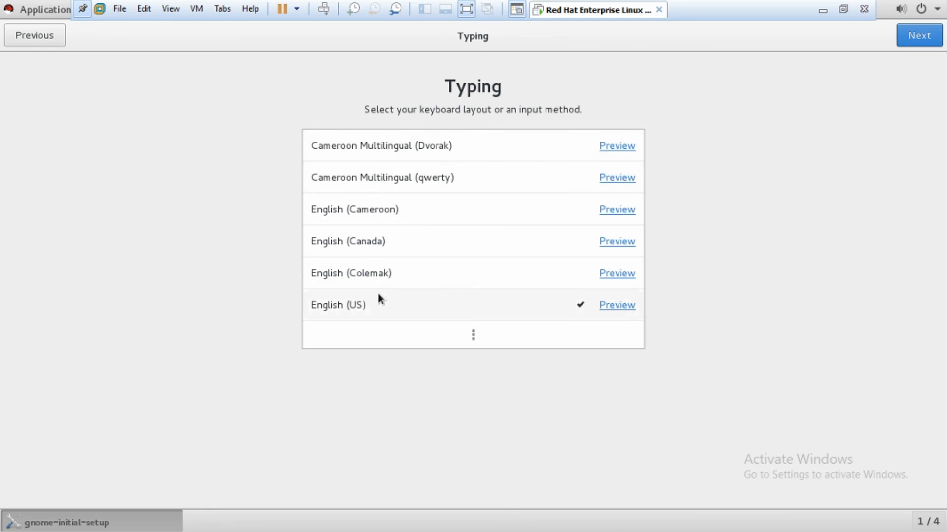
pyautogui.click(920, 36)
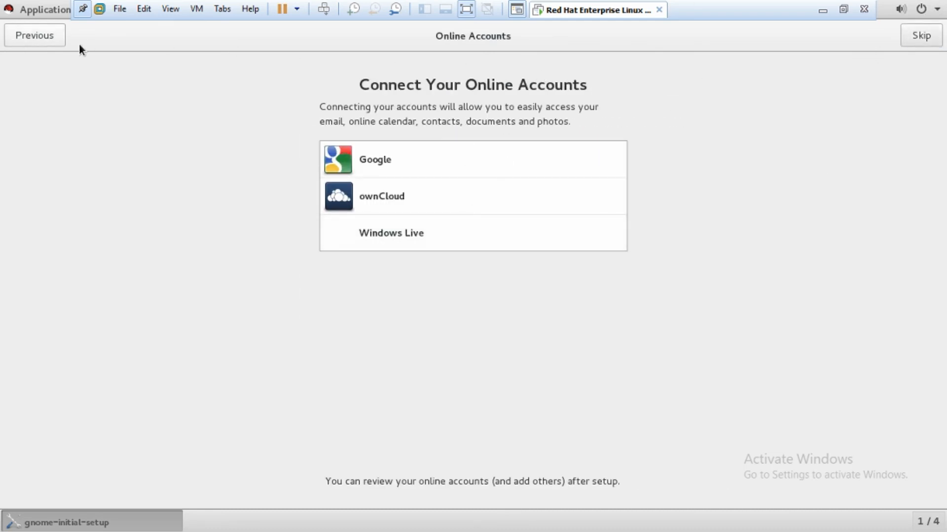
pyautogui.click(916, 39)
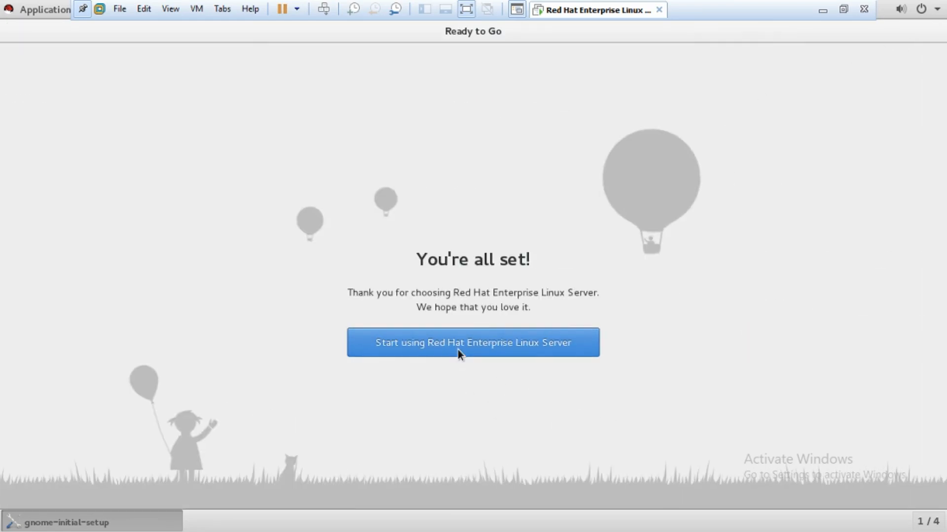
pyautogui.click(460, 352)
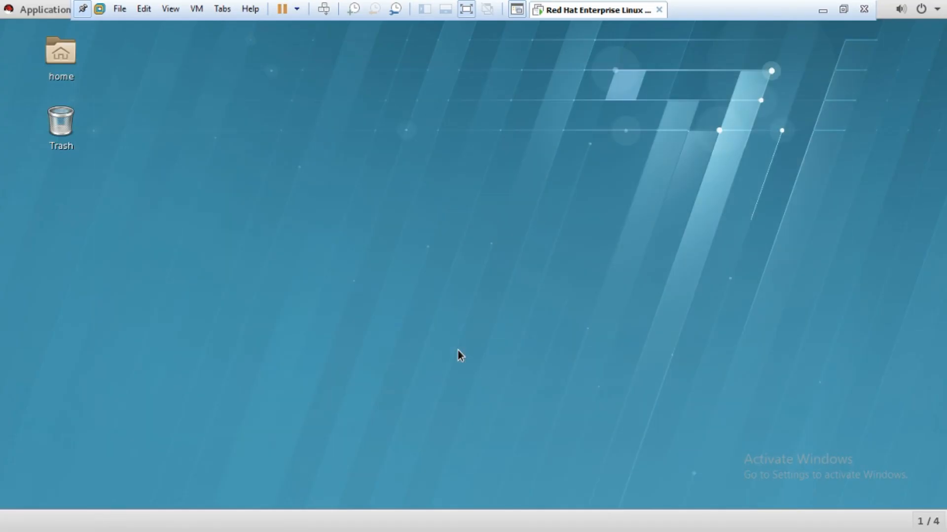
pyautogui.click(297, 90)
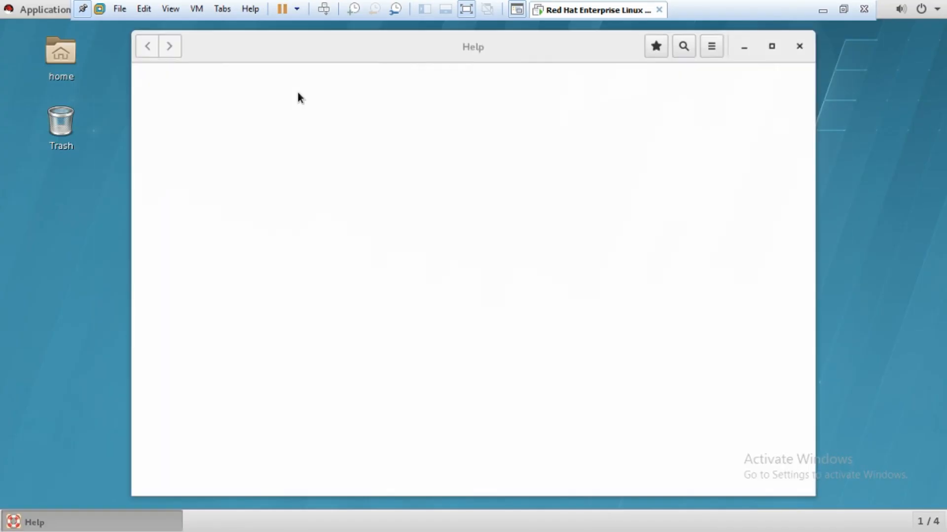
pyautogui.click(800, 46)
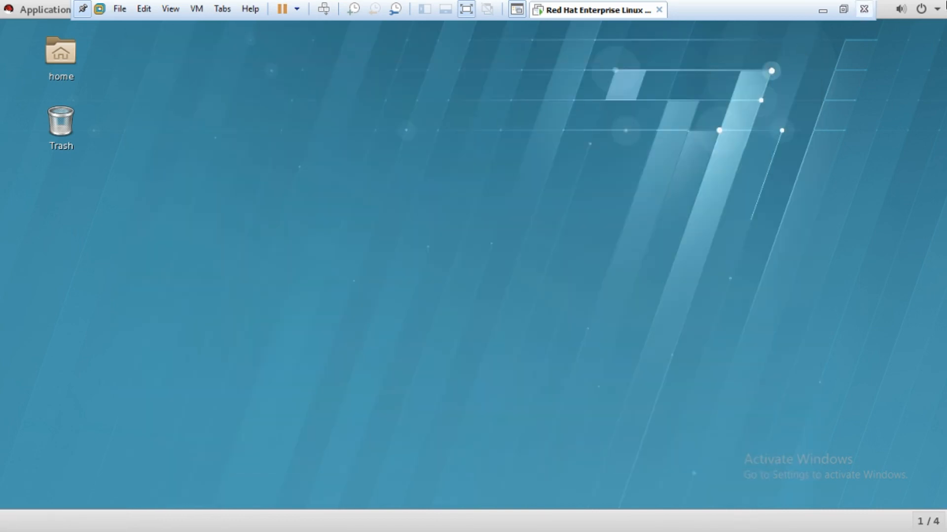